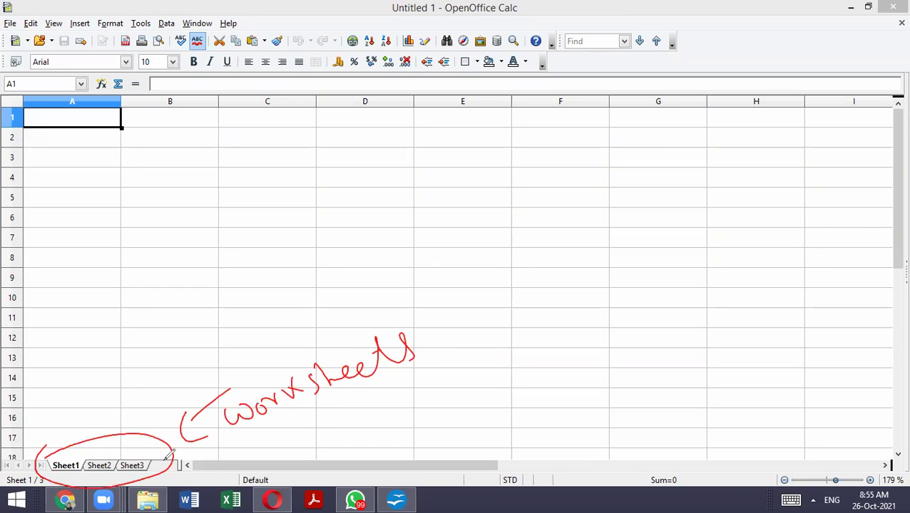
Annotate the document name "Untitled 1" with a circle, an arrow and the handwritten label "Workbook"
left_click_drag(184, 440, 200, 443)
mouse_move(390, 18)
left_mouse_down()
mouse_move(380, 11)
mouse_move(269, 162)
left_mouse_up()
left_click_drag(365, 35, 390, 40)
mouse_move(290, 141)
left_mouse_down()
mouse_move(306, 156)
mouse_move(325, 142)
mouse_move(363, 143)
mouse_move(369, 127)
mouse_move(436, 134)
left_mouse_up()
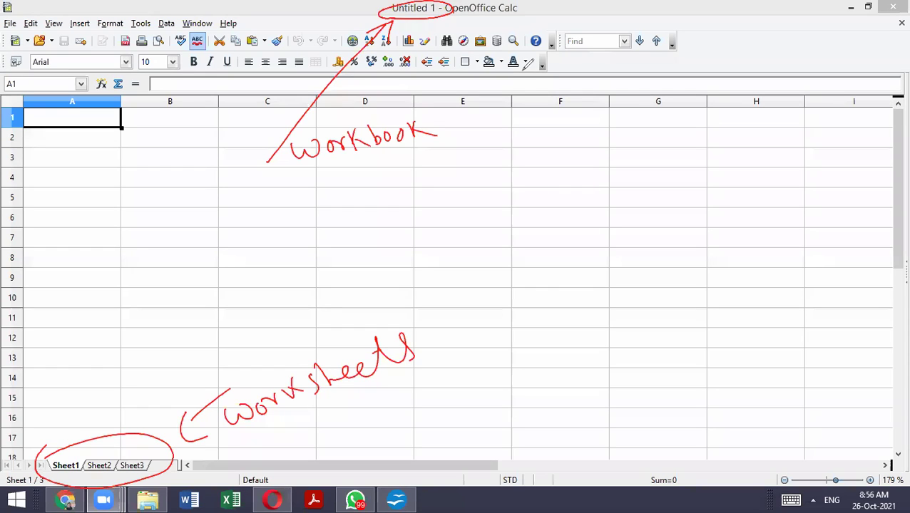
Handwrite ".ods" over the empty cells around columns F and G, with the heading "Extension" above it
left_click(583, 321)
left_click_drag(607, 308, 646, 319)
left_click_drag(676, 274, 666, 302)
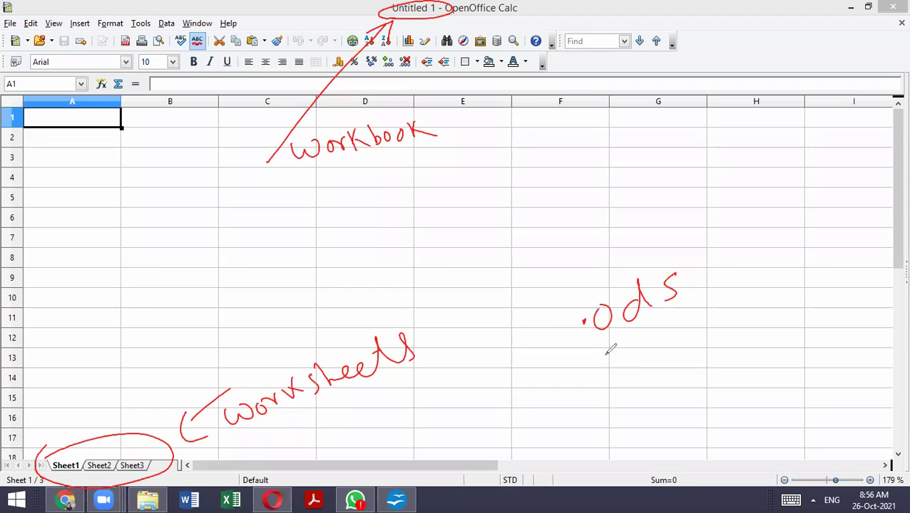
mouse_move(515, 269)
left_mouse_down()
mouse_move(519, 318)
mouse_move(533, 305)
left_mouse_up()
mouse_move(543, 268)
left_mouse_down()
mouse_move(550, 295)
mouse_move(570, 269)
left_mouse_up()
mouse_move(606, 244)
left_mouse_down()
mouse_move(595, 273)
mouse_move(648, 246)
left_mouse_up()
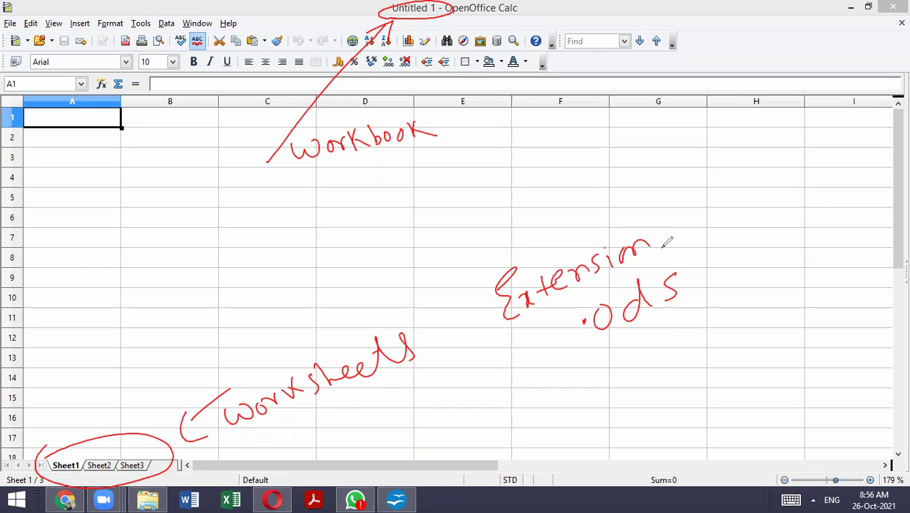
Draw an arrow to the "s" of ".ods" and handwrite "Spreadsheet" beneath it
mouse_move(678, 306)
left_mouse_down()
mouse_move(688, 341)
mouse_move(691, 316)
left_mouse_up()
left_click_drag(700, 357, 676, 385)
mouse_move(703, 396)
left_mouse_down()
mouse_move(702, 360)
mouse_move(761, 329)
mouse_move(784, 334)
mouse_move(848, 314)
mouse_move(873, 285)
left_mouse_up()
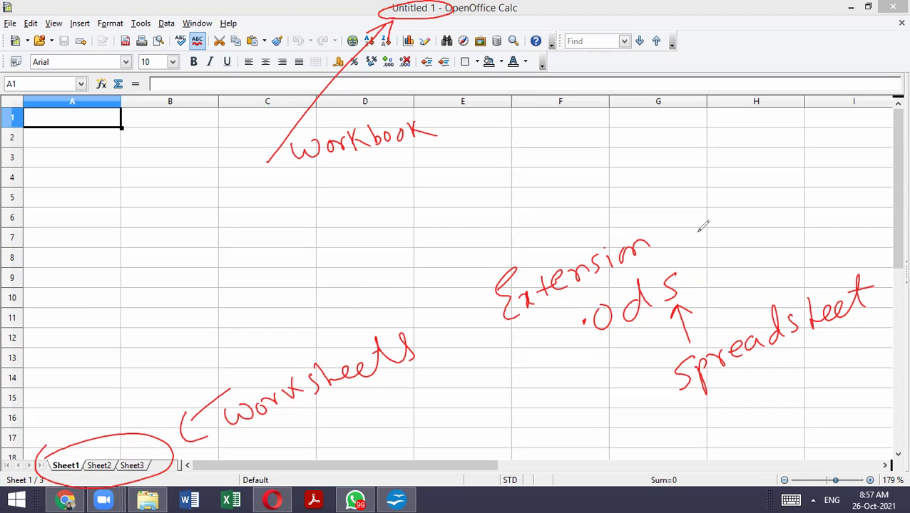
Erase all annotations, then bracket the sheet's rows and point to them with the handwritten label "Rows"
key("e")
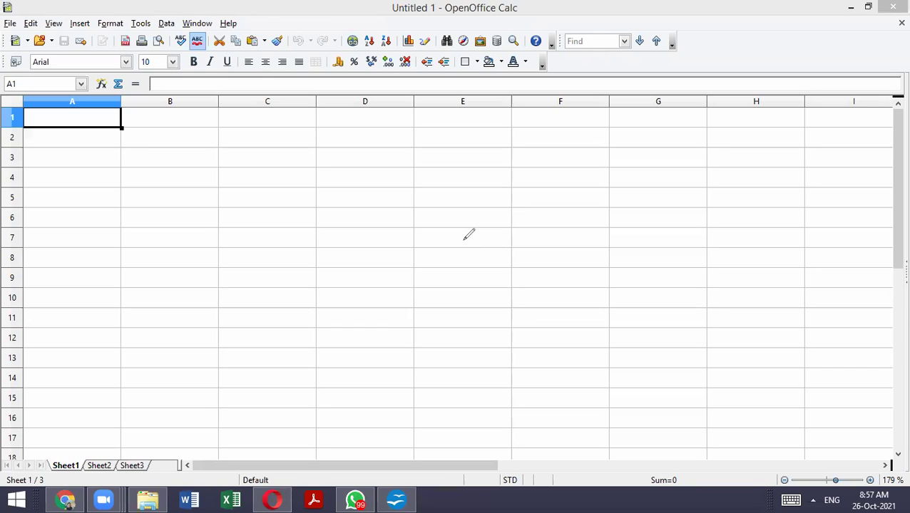
mouse_move(31, 117)
left_mouse_down()
mouse_move(46, 141)
mouse_move(54, 335)
mouse_move(31, 431)
left_mouse_up()
mouse_move(100, 331)
left_mouse_down()
mouse_move(154, 307)
mouse_move(118, 349)
left_mouse_up()
left_click_drag(149, 314, 186, 369)
mouse_move(186, 332)
left_mouse_down()
mouse_move(227, 312)
mouse_move(230, 336)
left_mouse_up()
Bracket columns A to F below their headers and add an arrow with the handwritten label "Columns"
mouse_move(66, 118)
left_mouse_down()
mouse_move(77, 145)
mouse_move(557, 94)
left_mouse_up()
left_click_drag(190, 152, 211, 197)
left_click_drag(181, 169, 209, 167)
left_click_drag(205, 218, 214, 253)
mouse_move(214, 248)
left_mouse_down()
mouse_move(242, 228)
mouse_move(288, 229)
mouse_move(293, 239)
left_mouse_up()
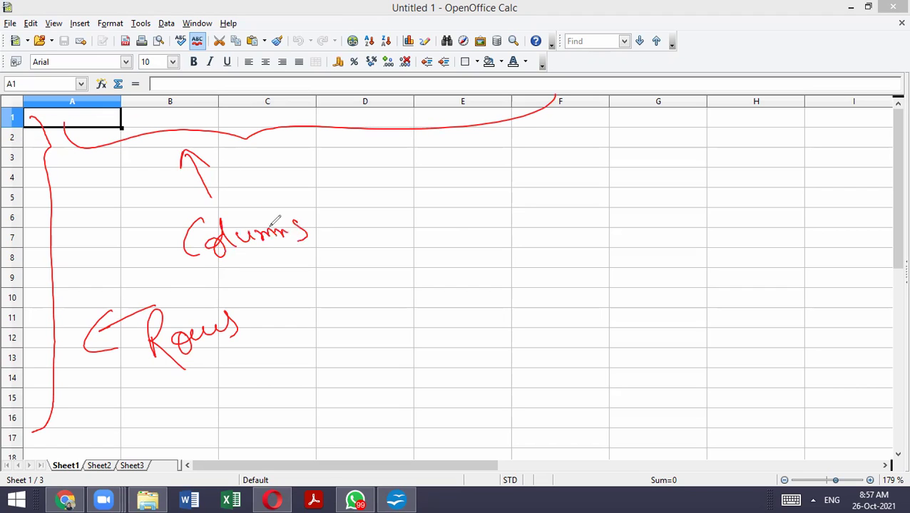
Circle the headers of columns C, D and E, label them "Column Header", and mark the row numbers as "Row Header"
left_click_drag(230, 96, 269, 89)
left_click_drag(341, 94, 371, 89)
mouse_move(453, 94)
left_mouse_down()
mouse_move(436, 100)
mouse_move(549, 113)
left_mouse_up()
left_click_drag(663, 139, 508, 114)
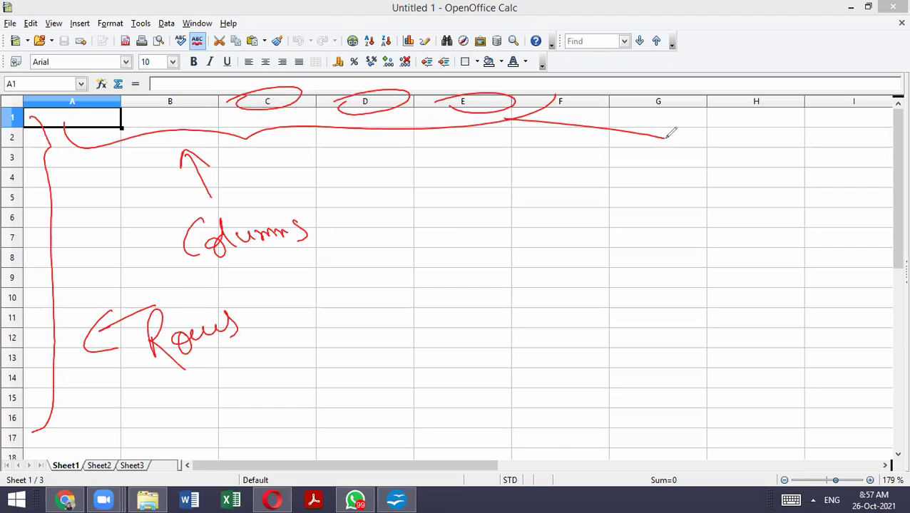
mouse_move(688, 135)
left_mouse_down()
mouse_move(691, 164)
mouse_move(711, 131)
mouse_move(769, 139)
mouse_move(748, 186)
mouse_move(816, 170)
mouse_move(847, 181)
left_mouse_up()
mouse_move(17, 215)
left_mouse_down()
mouse_move(47, 237)
mouse_move(120, 211)
left_mouse_up()
mouse_move(80, 270)
left_mouse_down()
mouse_move(87, 298)
mouse_move(162, 237)
left_mouse_up()
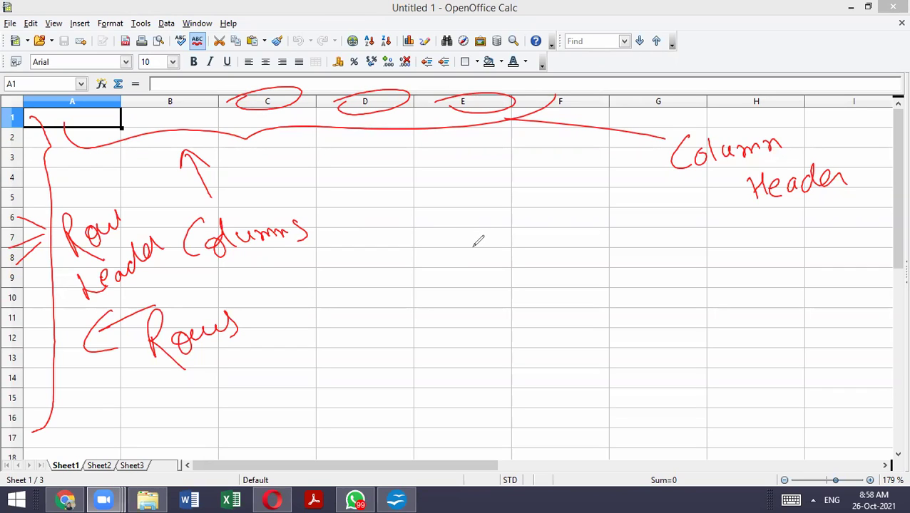
Handwrite "intersection" near the sheet's centre and draw a box around cell E10 beneath it
left_click(419, 254)
mouse_move(430, 274)
left_mouse_down()
mouse_move(430, 257)
mouse_move(452, 271)
mouse_move(478, 250)
mouse_move(557, 249)
mouse_move(579, 224)
mouse_move(619, 240)
left_mouse_up()
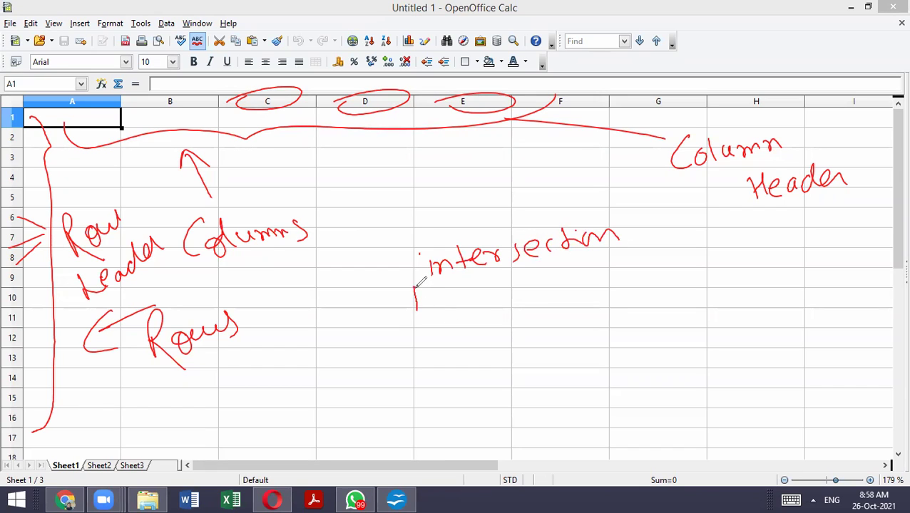
left_click_drag(415, 287, 498, 284)
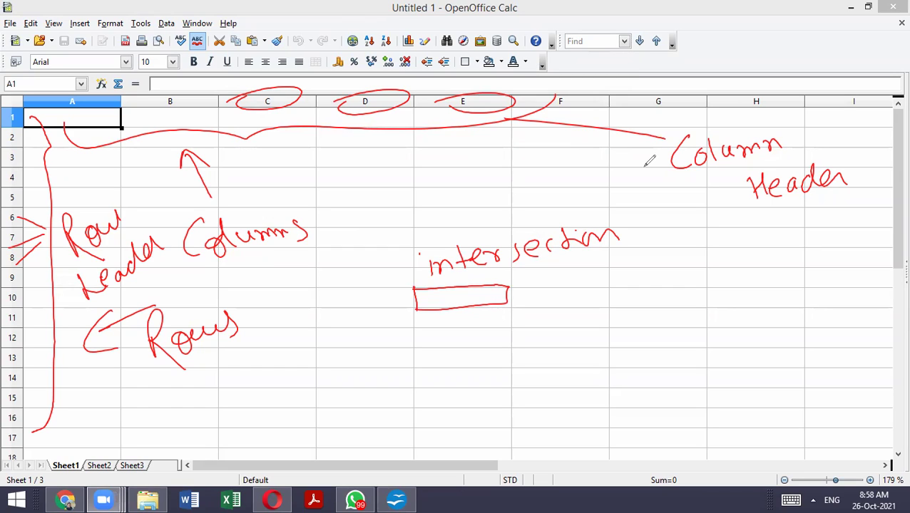
Draw arrows to the title bar and the circled menu bar, labelling them "Title Bar" and "Menu Bar"
left_click(458, 26)
mouse_move(378, 12)
left_mouse_down()
mouse_move(216, 218)
mouse_move(359, 24)
mouse_move(372, 31)
left_mouse_up()
left_click_drag(92, 24, 118, 211)
left_click_drag(93, 30, 85, 41)
left_click_drag(93, 30, 102, 39)
left_click_drag(218, 229, 200, 241)
mouse_move(212, 235)
left_mouse_down()
mouse_move(215, 261)
mouse_move(258, 227)
mouse_move(268, 233)
left_mouse_up()
mouse_move(239, 265)
left_mouse_down()
mouse_move(273, 259)
mouse_move(280, 267)
left_mouse_up()
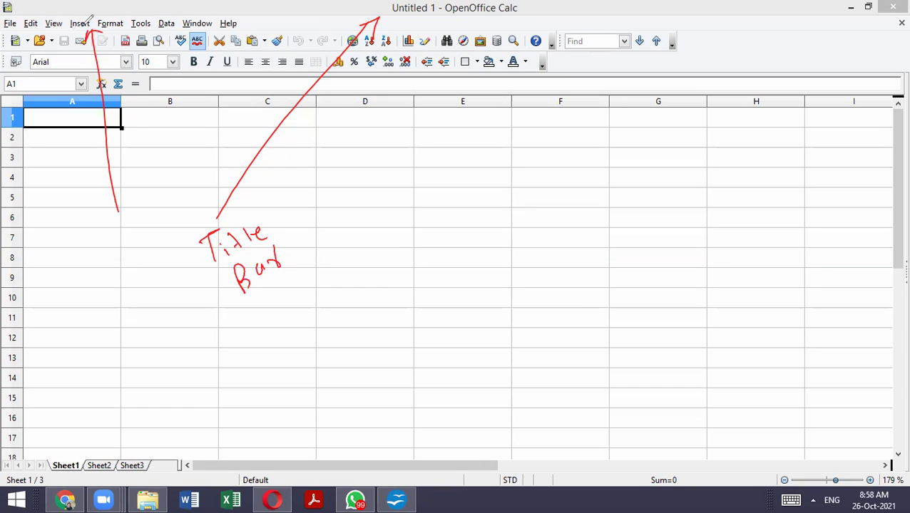
mouse_move(3, 15)
left_mouse_down()
mouse_move(190, 2)
mouse_move(237, 33)
mouse_move(33, 69)
left_mouse_up()
mouse_move(95, 227)
left_mouse_down()
mouse_move(122, 227)
mouse_move(141, 263)
mouse_move(120, 282)
mouse_move(158, 254)
left_mouse_up()
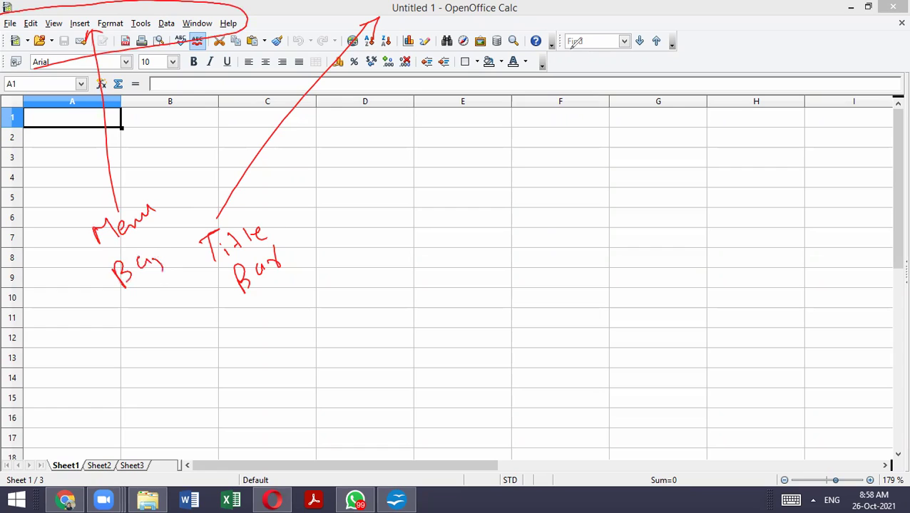
Draw arrows to the two toolbars, labelling the upper one "Standard" and the lower one "Formatting Toolbar"
mouse_move(521, 47)
left_mouse_down()
mouse_move(583, 128)
mouse_move(532, 52)
left_mouse_up()
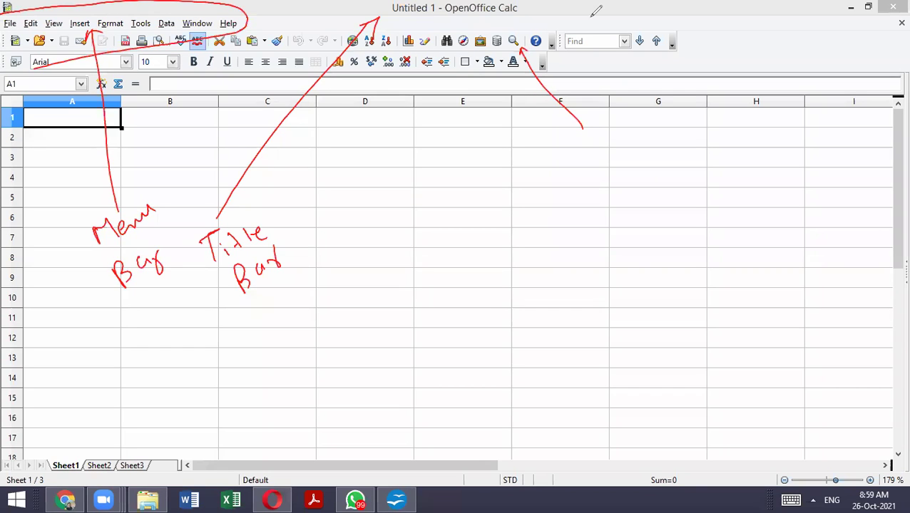
mouse_move(606, 125)
left_mouse_down()
mouse_move(583, 162)
mouse_move(659, 123)
mouse_move(715, 127)
left_mouse_up()
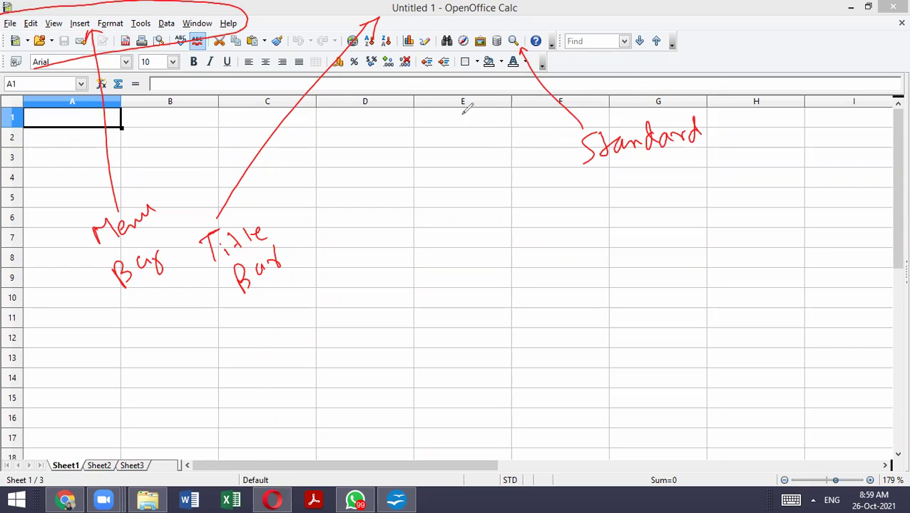
mouse_move(366, 255)
left_mouse_down()
mouse_move(418, 65)
mouse_move(358, 308)
left_mouse_up()
left_click_drag(410, 71, 421, 82)
left_click_drag(319, 329, 338, 321)
left_click_drag(332, 327, 335, 360)
mouse_move(323, 344)
left_mouse_down()
mouse_move(350, 345)
mouse_move(381, 308)
mouse_move(412, 299)
mouse_move(442, 270)
mouse_move(472, 271)
mouse_move(502, 303)
left_mouse_up()
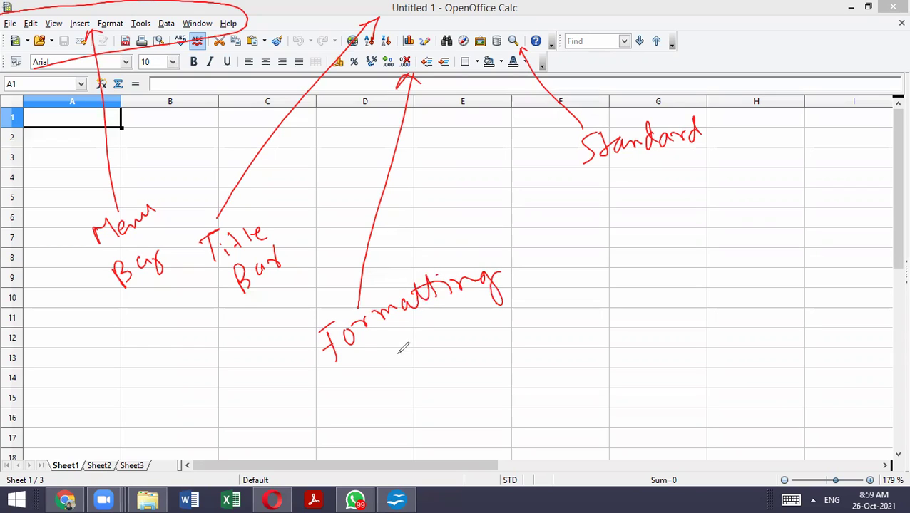
left_click_drag(369, 360, 399, 345)
mouse_move(389, 350)
left_mouse_down()
mouse_move(393, 381)
mouse_move(407, 359)
mouse_move(430, 356)
left_mouse_up()
mouse_move(437, 325)
left_mouse_down()
mouse_move(446, 350)
mouse_move(468, 344)
left_mouse_up()
left_click_drag(471, 337, 488, 331)
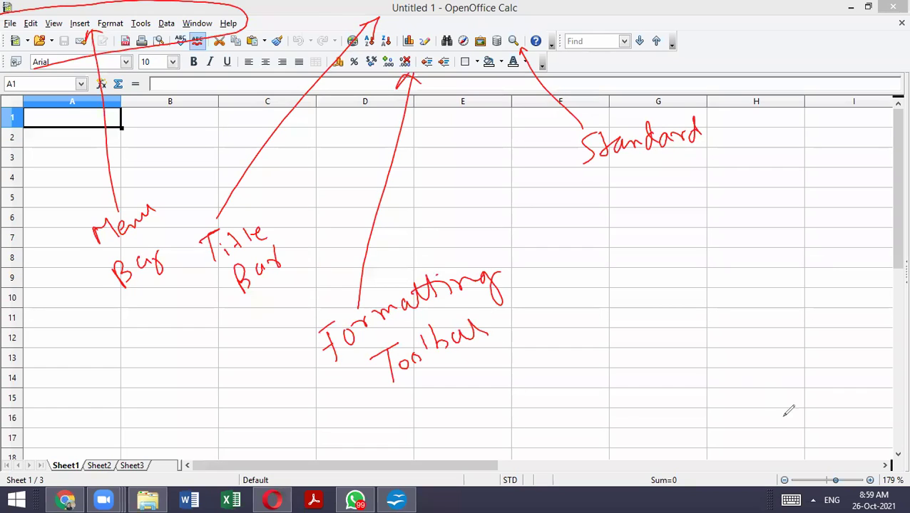
Circle the zoom control in the status bar and point to it with the handwritten label "Zoom Slider"
mouse_move(770, 452)
left_mouse_down()
mouse_move(871, 470)
mouse_move(767, 469)
left_mouse_up()
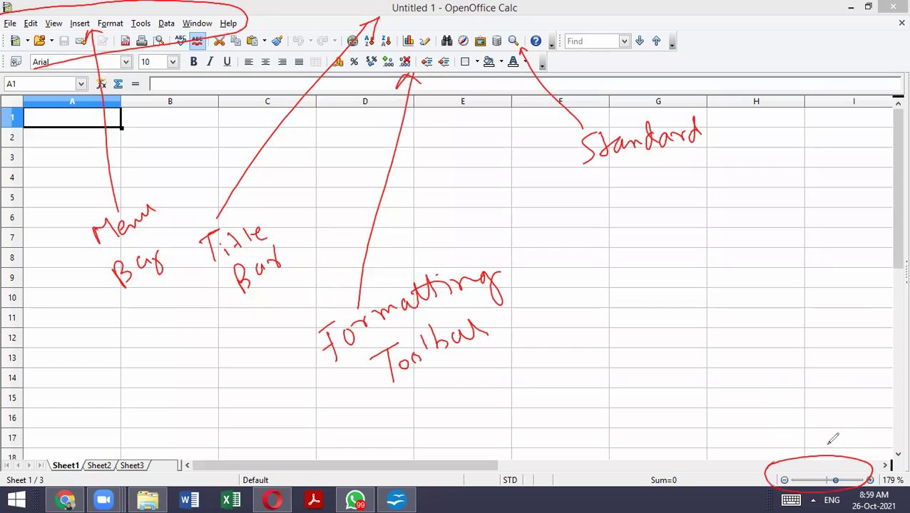
mouse_move(719, 421)
left_mouse_down()
mouse_move(777, 444)
mouse_move(741, 453)
left_mouse_up()
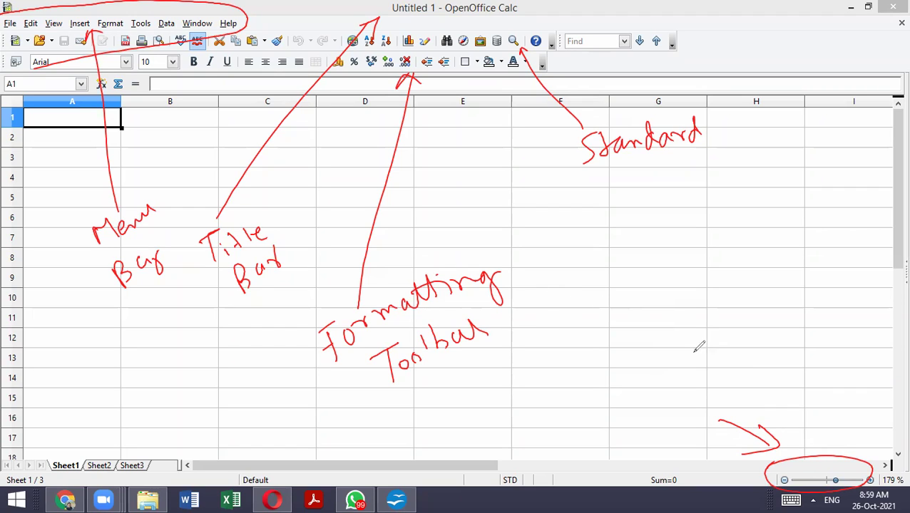
mouse_move(653, 383)
left_mouse_down()
mouse_move(677, 379)
mouse_move(687, 408)
left_mouse_up()
mouse_move(700, 392)
left_mouse_down()
mouse_move(702, 399)
mouse_move(700, 392)
left_mouse_up()
mouse_move(715, 389)
left_mouse_down()
mouse_move(827, 343)
mouse_move(879, 352)
left_mouse_up()
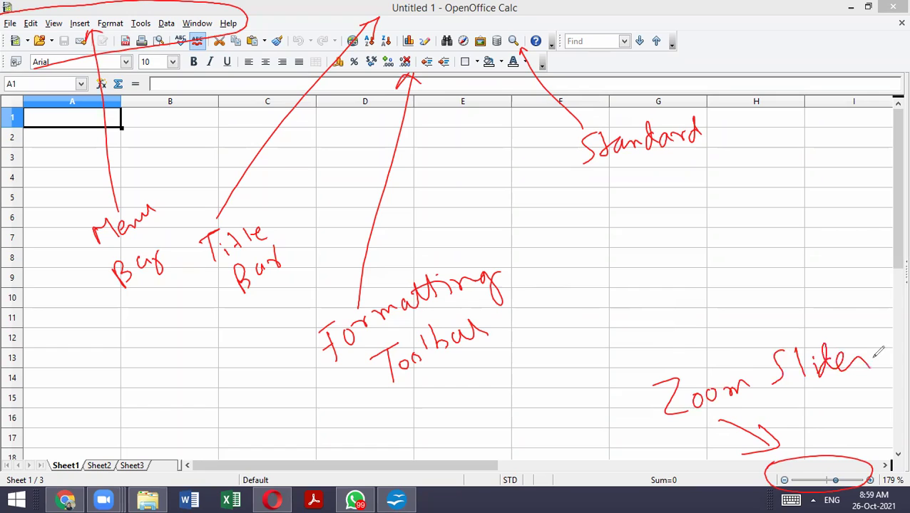
Draw a long curved arrow to the formula input line and label it "Formula Bar"
mouse_move(191, 134)
left_mouse_down()
mouse_move(173, 84)
mouse_move(243, 369)
left_mouse_up()
left_click_drag(168, 89, 194, 89)
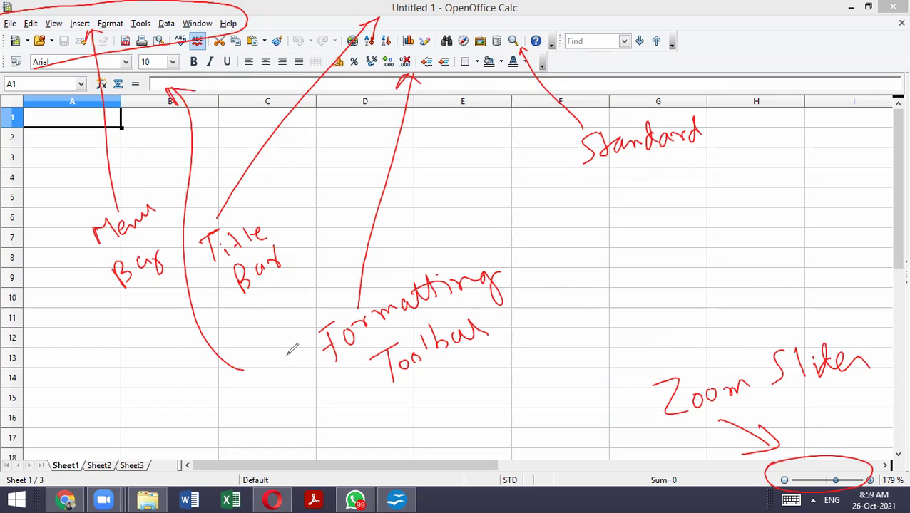
left_click_drag(211, 383, 326, 386)
mouse_move(254, 426)
left_mouse_down()
mouse_move(253, 453)
mouse_move(306, 422)
left_mouse_up()
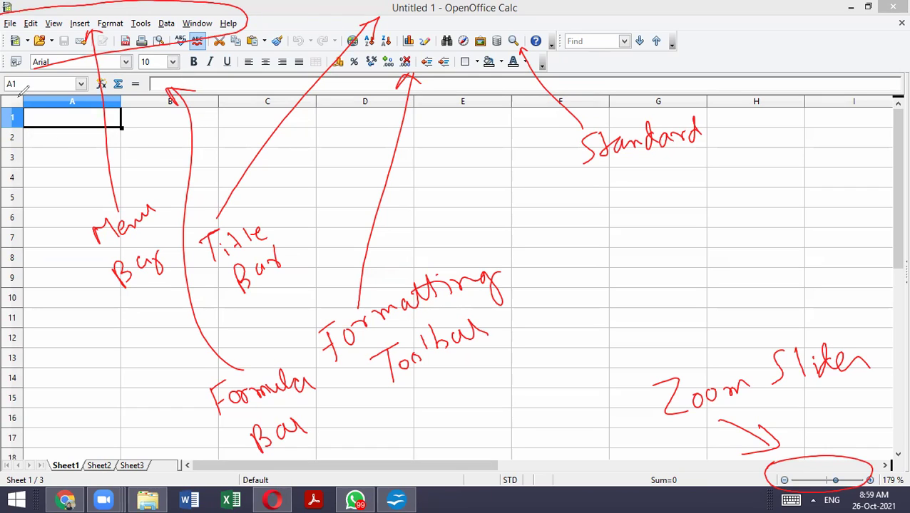
Circle the cell reference box, point to it with the label "Name Box", and add the note "Active Cell" below
mouse_move(14, 92)
left_mouse_down()
mouse_move(82, 61)
mouse_move(11, 98)
mouse_move(88, 332)
left_mouse_up()
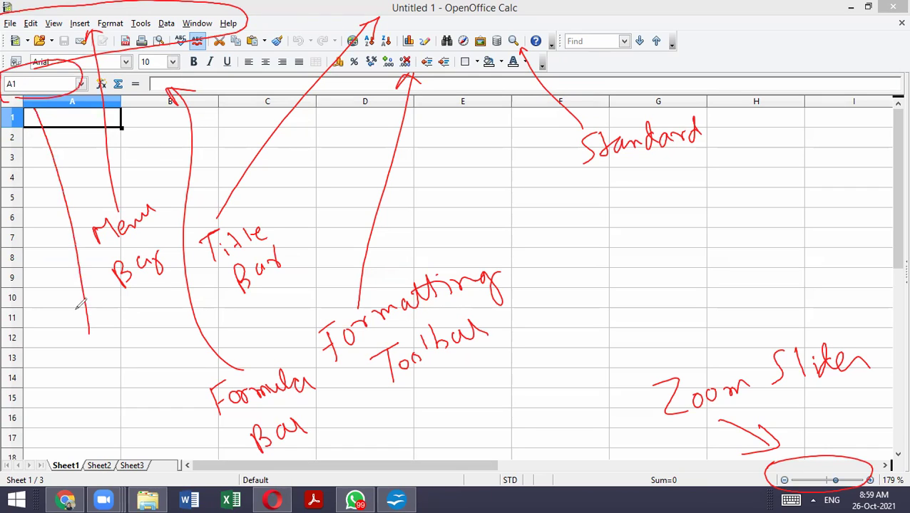
left_click_drag(29, 123, 51, 112)
mouse_move(60, 357)
left_mouse_down()
mouse_move(55, 366)
mouse_move(130, 323)
mouse_move(152, 335)
mouse_move(176, 321)
left_mouse_up()
left_click_drag(69, 401, 170, 346)
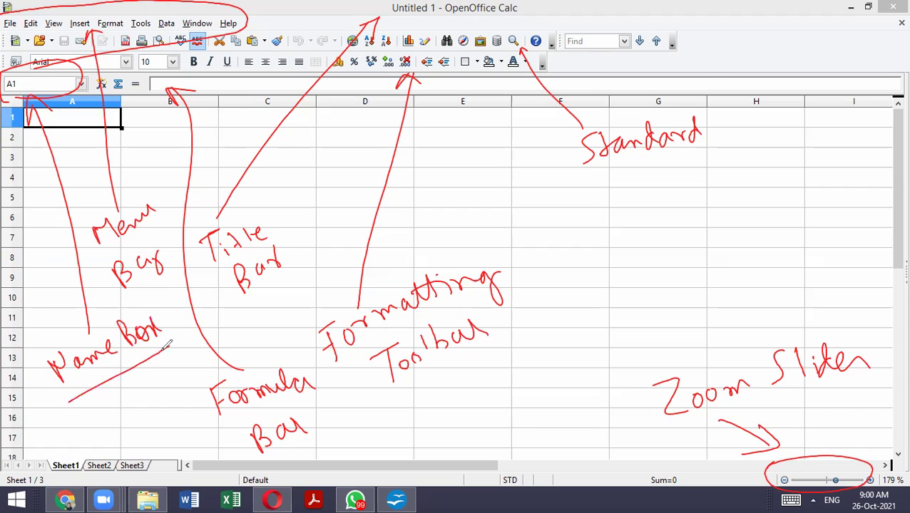
mouse_move(47, 429)
left_mouse_down()
mouse_move(79, 426)
mouse_move(143, 370)
mouse_move(180, 372)
left_mouse_up()
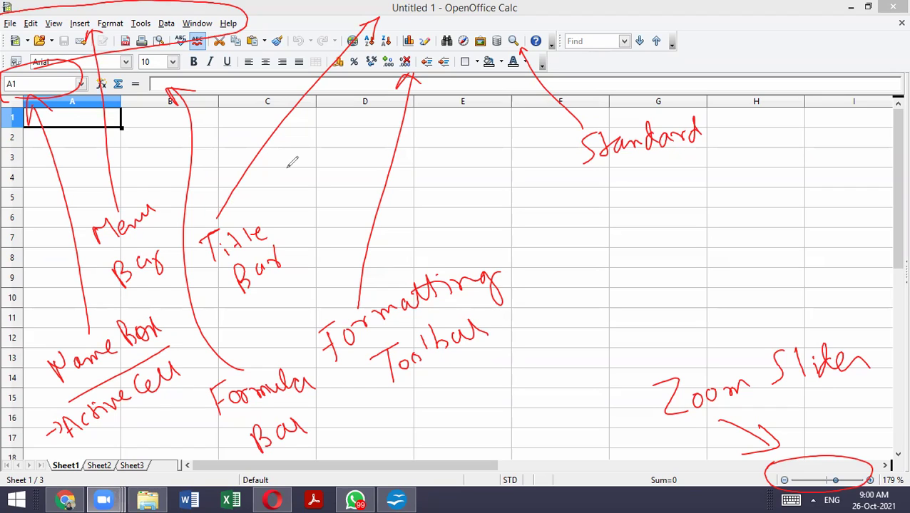
Erase all annotations and draw an arrow to cell A1 with the handwritten label "Type of Data"
key("Escape")
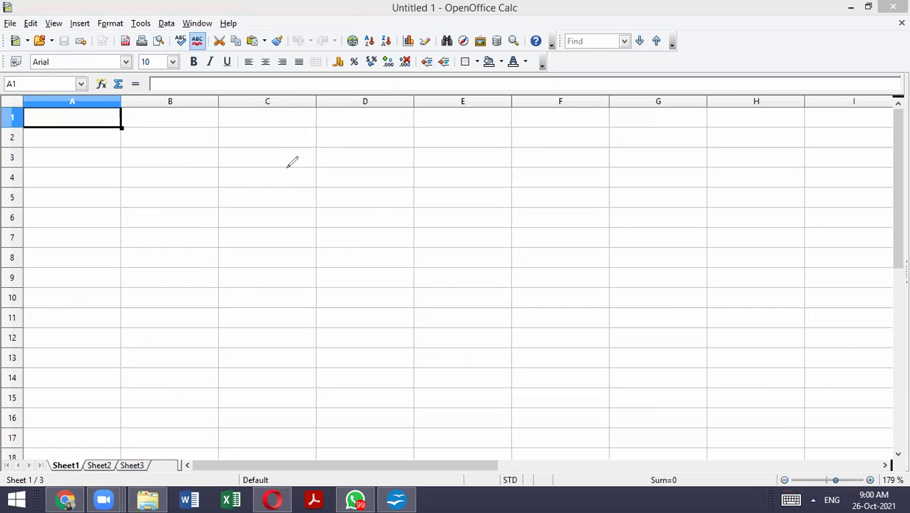
mouse_move(101, 136)
left_mouse_down()
mouse_move(119, 206)
mouse_move(114, 139)
left_mouse_up()
left_click_drag(73, 240, 97, 223)
mouse_move(86, 228)
left_mouse_down()
mouse_move(92, 254)
mouse_move(115, 271)
mouse_move(142, 213)
mouse_move(175, 234)
mouse_move(179, 187)
mouse_move(213, 183)
left_mouse_up()
left_click_drag(182, 178, 196, 171)
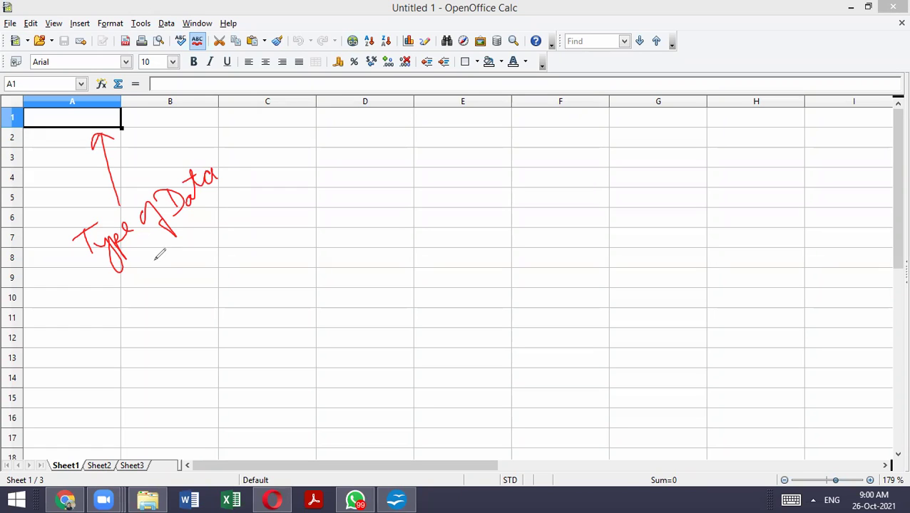
Draw an arrow from "Type of Data" and handwrite the list "Text", "Numbers", "Formulas", "Data" and "Time"
left_click_drag(147, 246, 166, 289)
left_click_drag(167, 267, 161, 309)
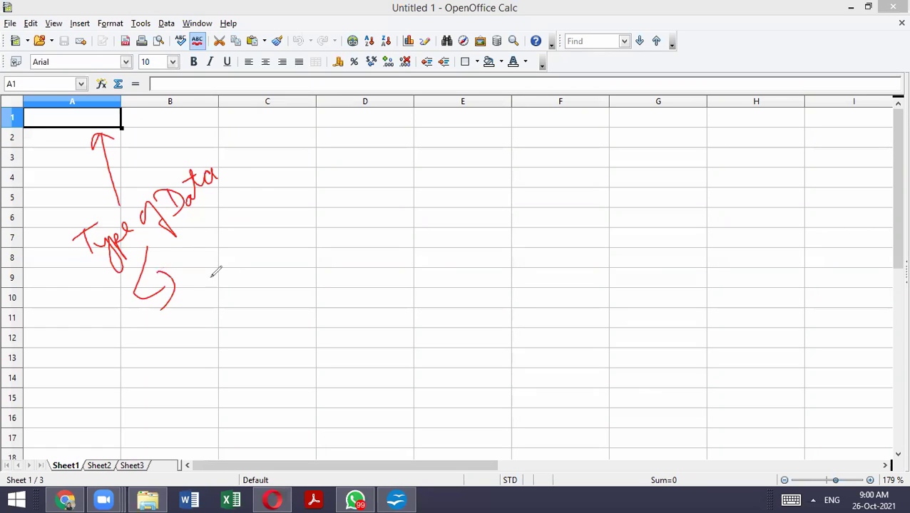
left_click_drag(181, 277, 215, 255)
mouse_move(202, 265)
left_mouse_down()
mouse_move(202, 298)
mouse_move(234, 275)
mouse_move(253, 284)
left_mouse_up()
mouse_move(254, 250)
left_mouse_down()
mouse_move(250, 284)
mouse_move(272, 257)
left_mouse_up()
mouse_move(208, 352)
left_mouse_down()
mouse_move(218, 331)
mouse_move(326, 285)
mouse_move(345, 295)
left_mouse_up()
mouse_move(233, 362)
left_mouse_down()
mouse_move(247, 380)
mouse_move(370, 321)
mouse_move(395, 325)
left_mouse_up()
mouse_move(278, 396)
left_mouse_down()
mouse_move(275, 422)
mouse_move(293, 437)
left_mouse_up()
mouse_move(336, 412)
left_mouse_down()
mouse_move(356, 389)
mouse_move(372, 391)
left_mouse_up()
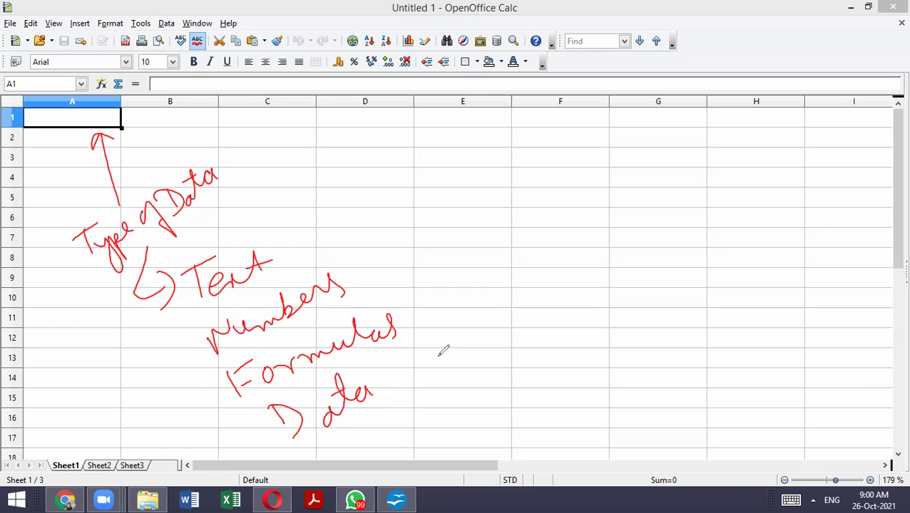
left_click_drag(407, 355, 442, 333)
mouse_move(428, 341)
left_mouse_down()
mouse_move(434, 370)
mouse_move(498, 336)
mouse_move(511, 340)
left_mouse_up()
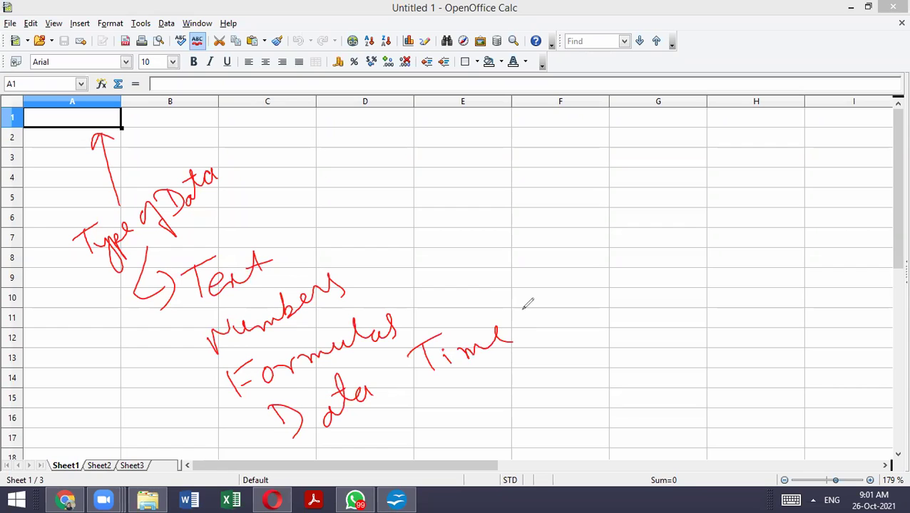
Enter the number 23 in cell B18
right_click(102, 122)
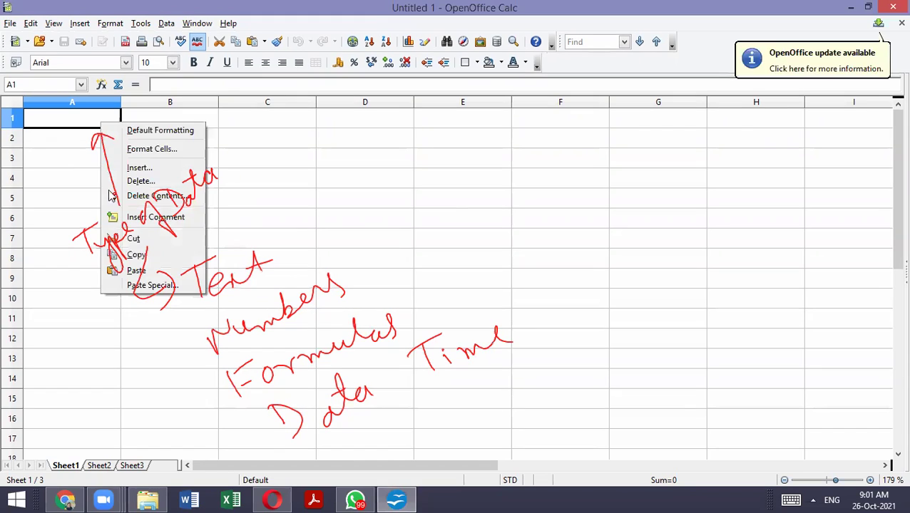
left_click(268, 128)
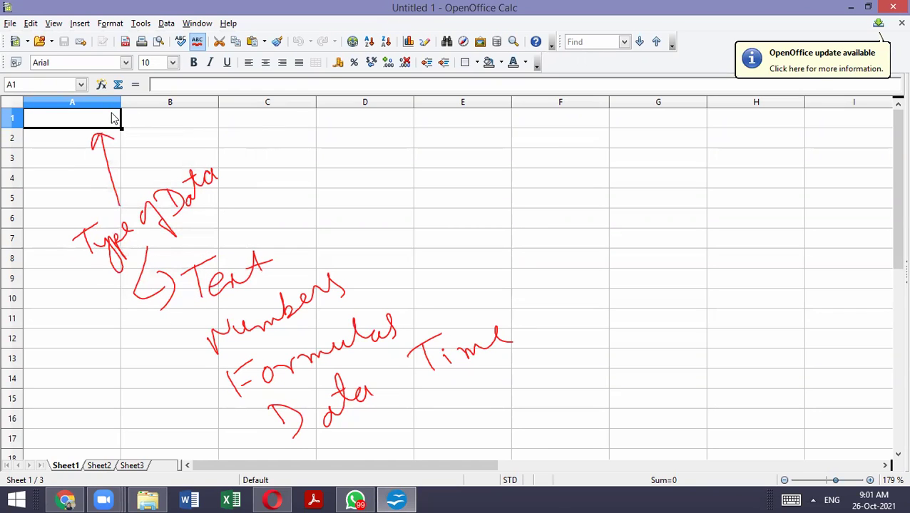
key("Page_Down")
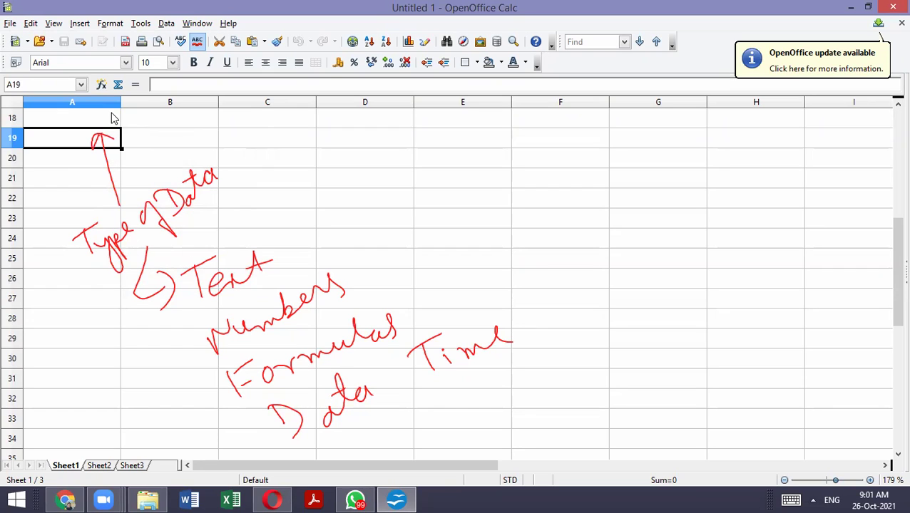
left_click(156, 119)
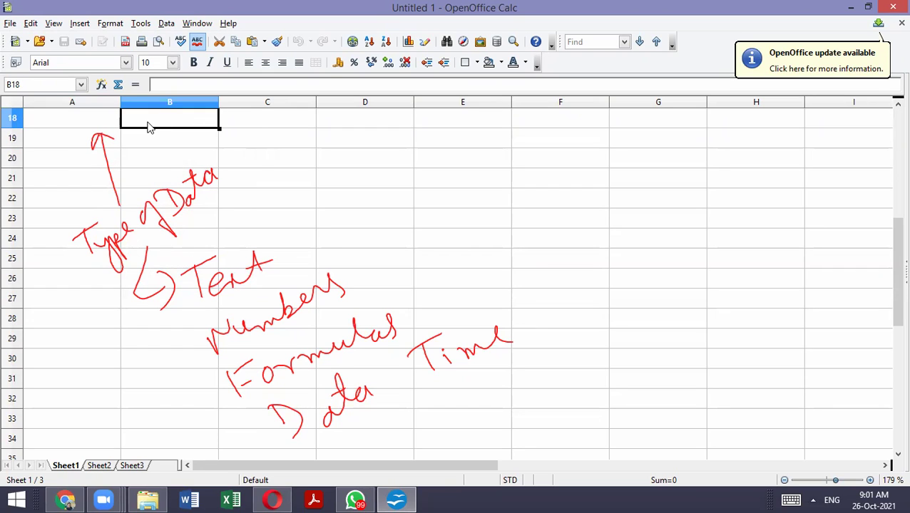
type("23")
key("Return")
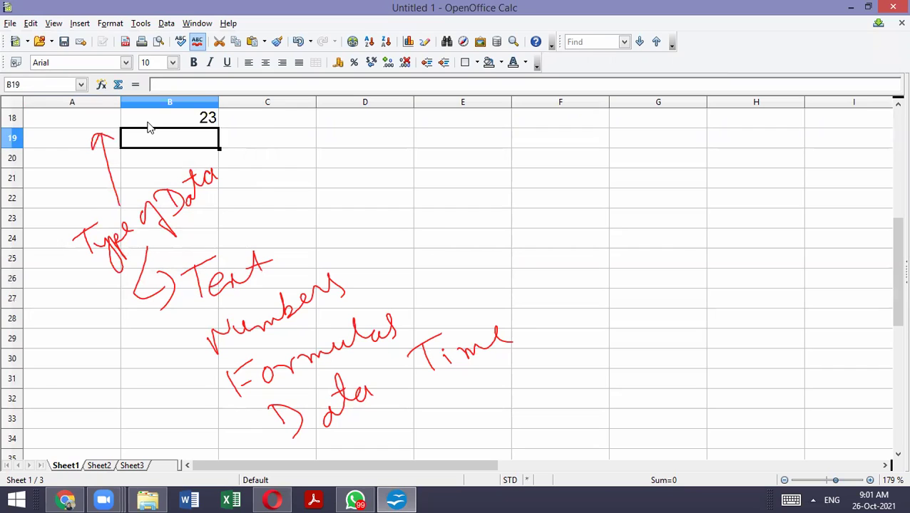
Reset cell B18 to its default formatting and inspect its Format Cells settings
right_click(150, 127)
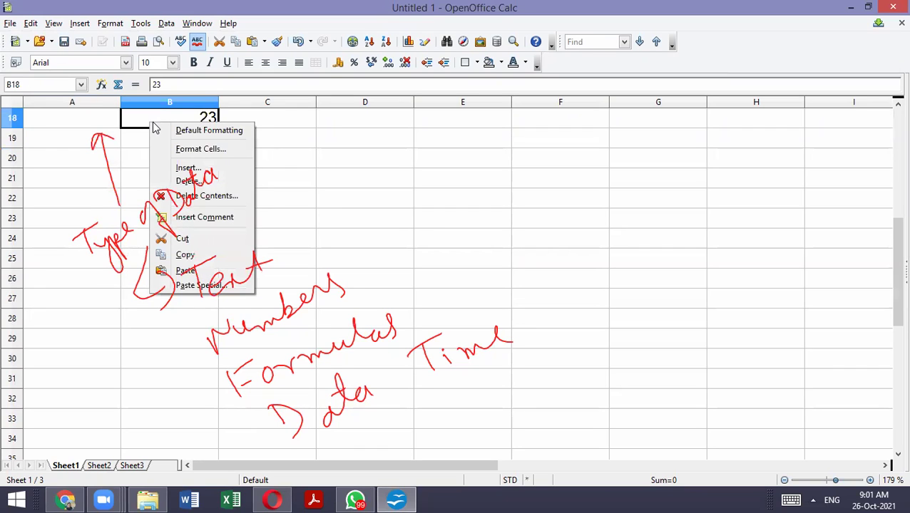
left_click(221, 131)
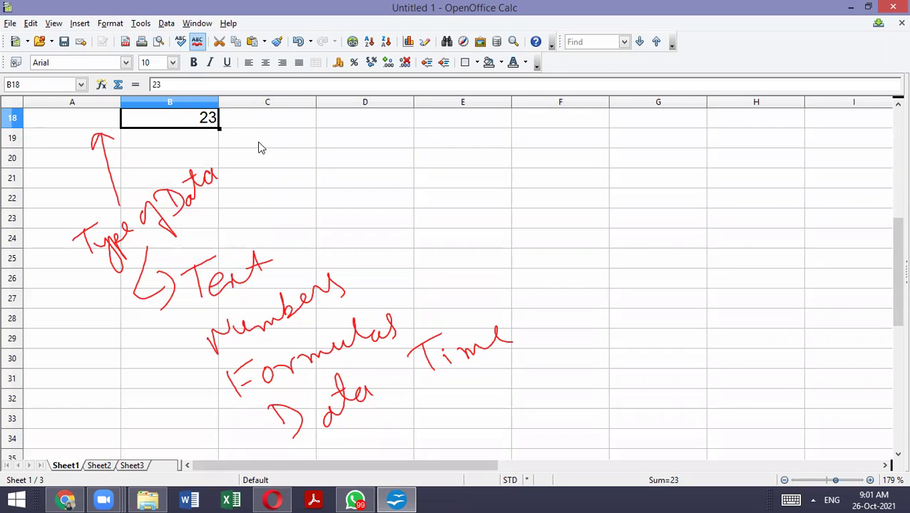
right_click(202, 118)
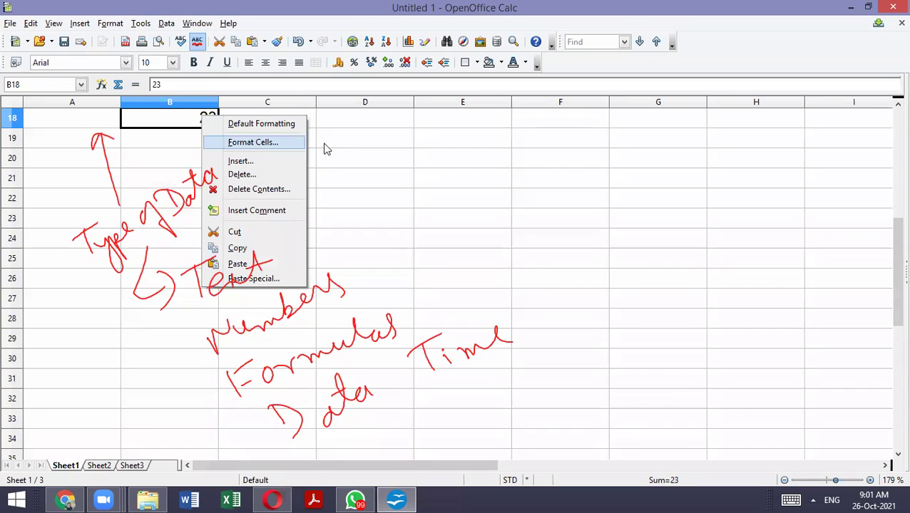
left_click(283, 142)
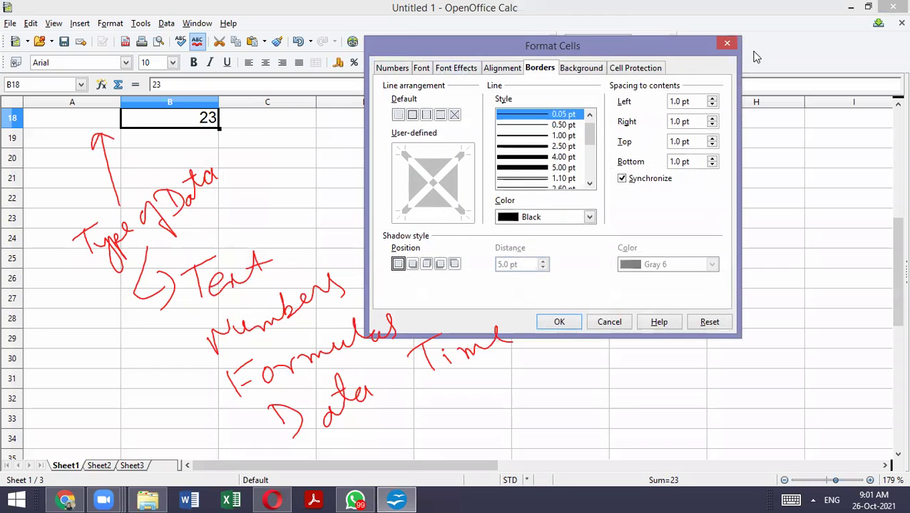
left_click(727, 44)
left_click(289, 142)
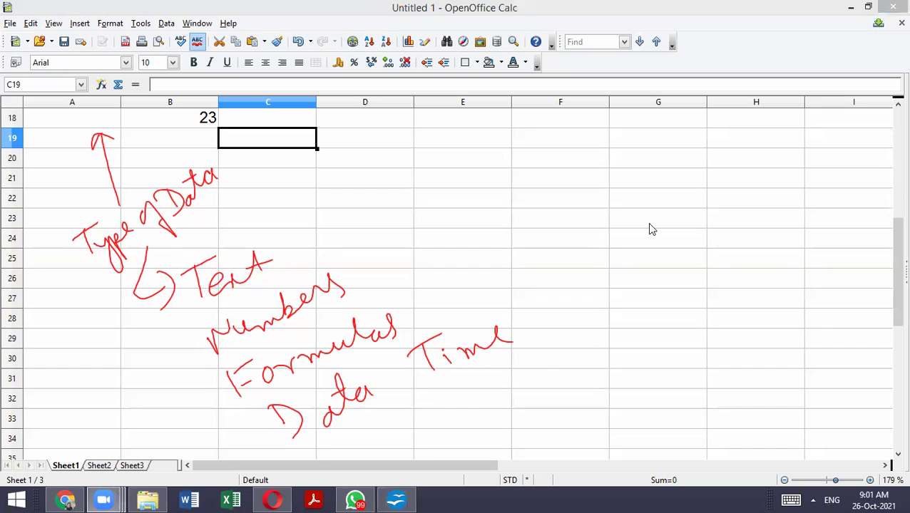
Erase all annotations and handwrite the note "Formula starts with = Sign." across the sheet, with two lines under the equals sign
key("Escape")
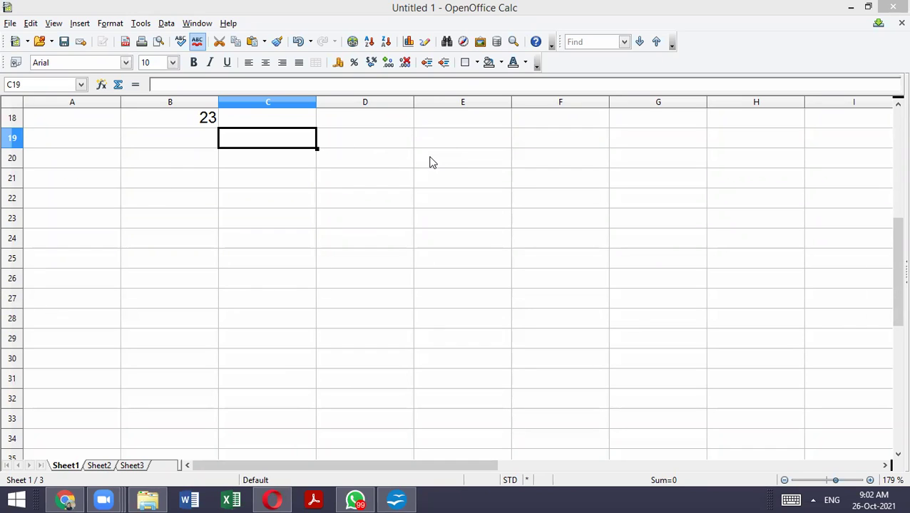
mouse_move(78, 285)
left_mouse_down()
mouse_move(81, 335)
mouse_move(91, 270)
left_mouse_up()
mouse_move(80, 313)
left_mouse_down()
mouse_move(154, 269)
mouse_move(196, 261)
left_mouse_up()
left_click_drag(269, 251, 255, 292)
mouse_move(284, 243)
left_mouse_down()
mouse_move(281, 278)
mouse_move(315, 274)
mouse_move(359, 243)
mouse_move(363, 272)
left_mouse_up()
mouse_move(421, 241)
left_mouse_down()
mouse_move(438, 271)
mouse_move(478, 230)
mouse_move(503, 252)
mouse_move(581, 232)
left_mouse_up()
left_click(448, 233)
left_click_drag(540, 261, 592, 245)
mouse_move(674, 227)
left_mouse_down()
mouse_move(656, 246)
mouse_move(691, 244)
mouse_move(716, 283)
mouse_move(745, 235)
mouse_move(758, 249)
left_mouse_up()
left_click(769, 231)
left_click_drag(508, 313, 613, 272)
mouse_move(589, 308)
left_mouse_down()
mouse_move(501, 349)
mouse_move(633, 288)
left_mouse_up()
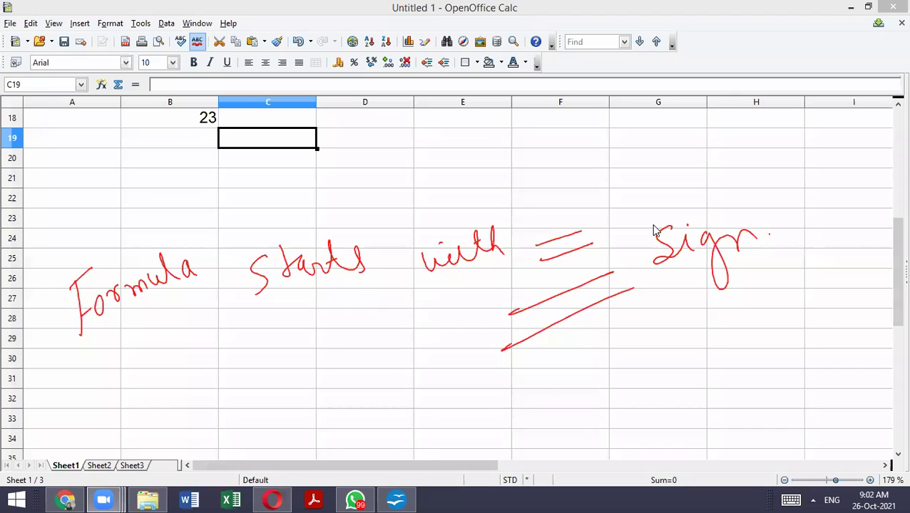
Erase the handwritten formula note and delete the number from cell B18
key("Escape")
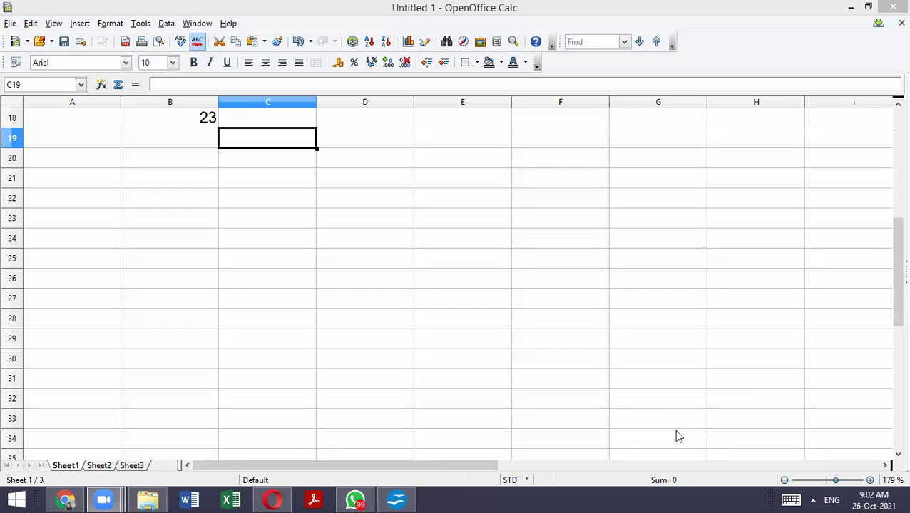
left_click(208, 122)
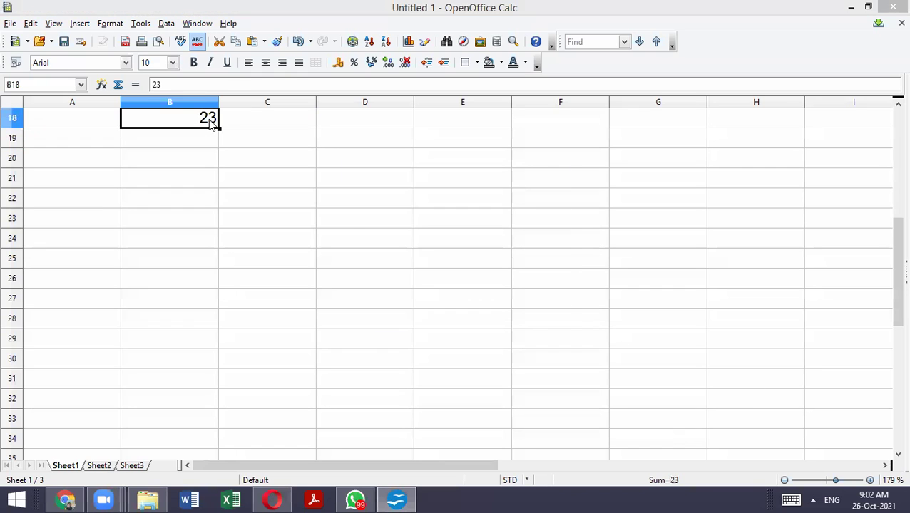
key("BackSpace")
left_click(397, 192)
left_click(511, 187)
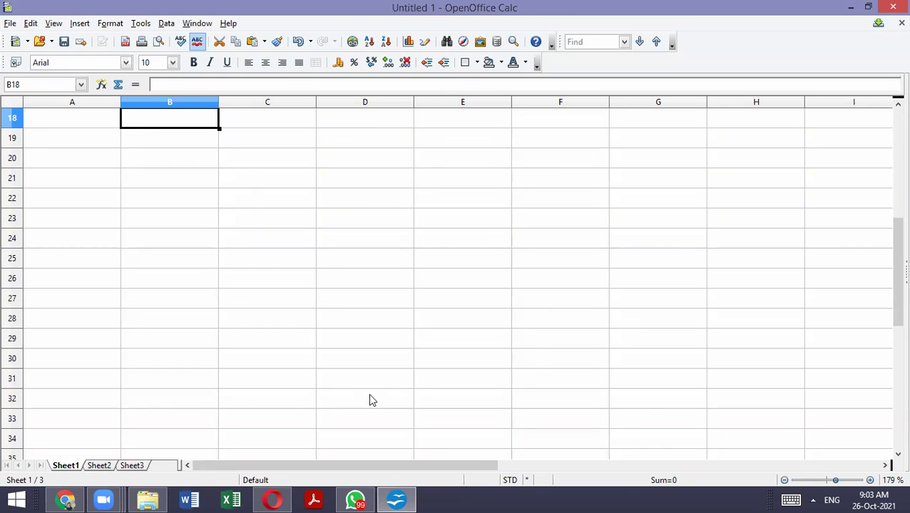
left_click(91, 122)
left_click(180, 123)
left_click(87, 118)
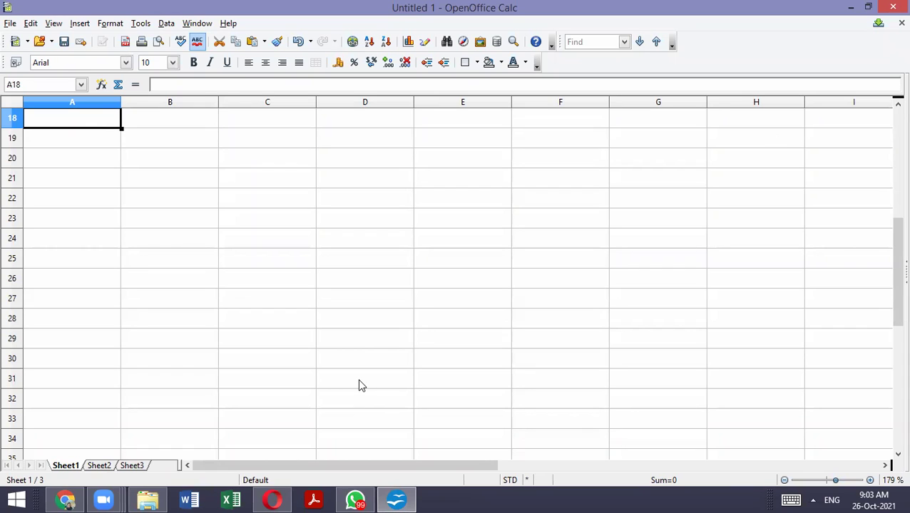
left_click(205, 340)
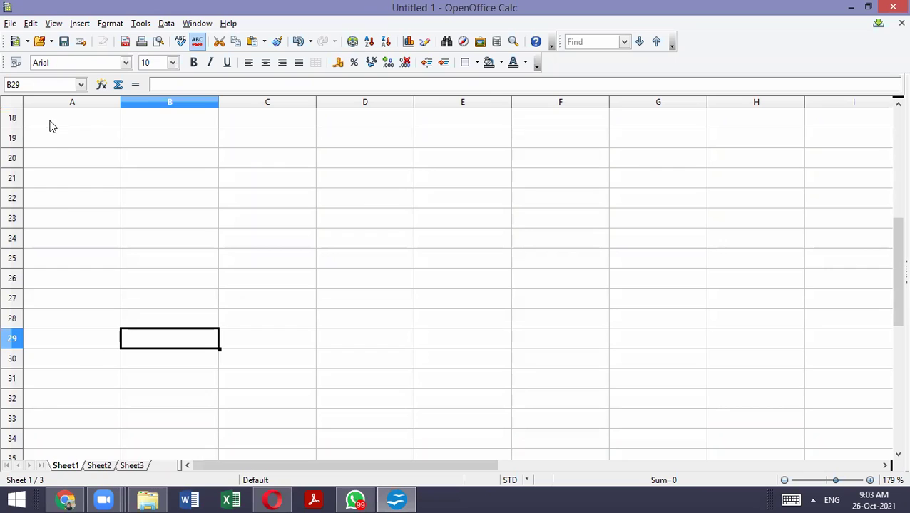
Enter the headings "Name" in cell A1 and "Rank" in cell B1
scroll(120, 205, "up", 6)
left_click(95, 108)
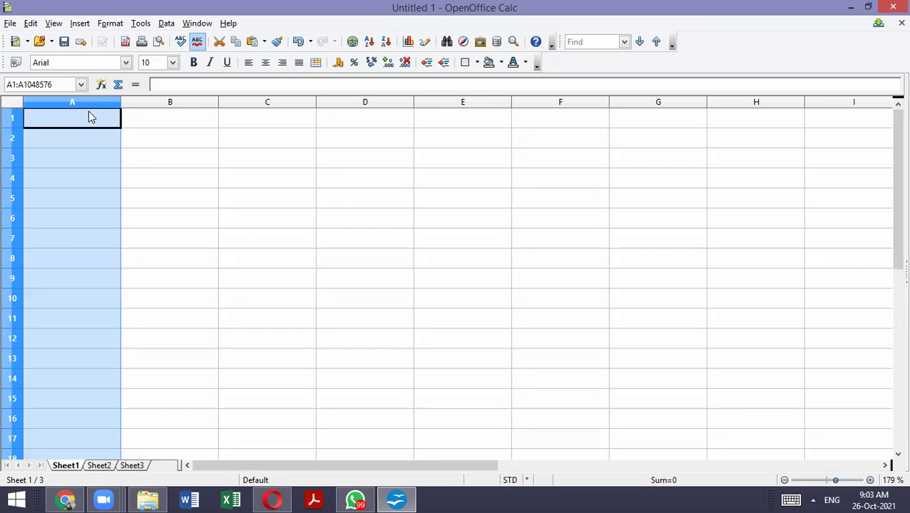
left_click(88, 114)
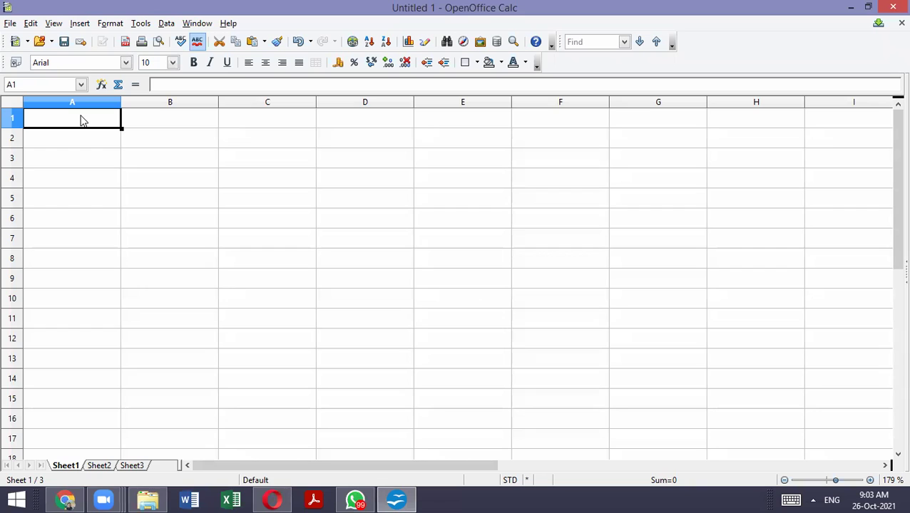
type("Name")
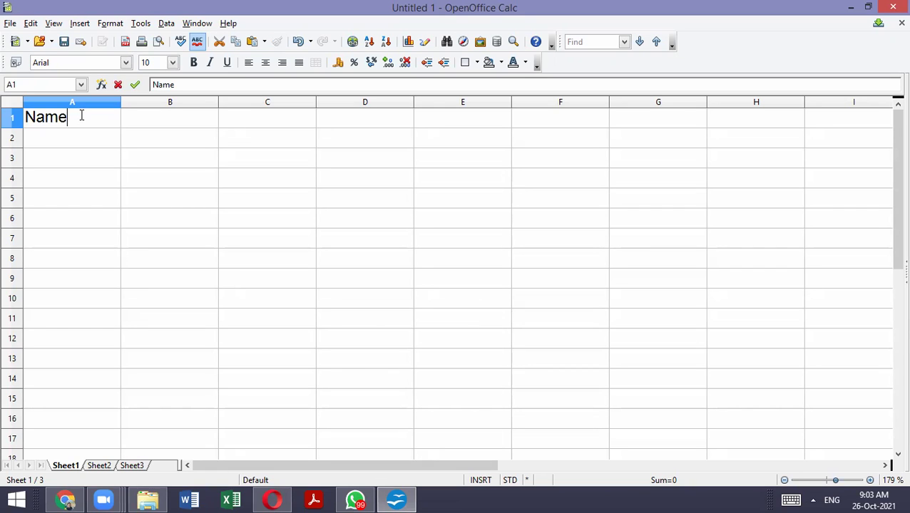
key("Tab")
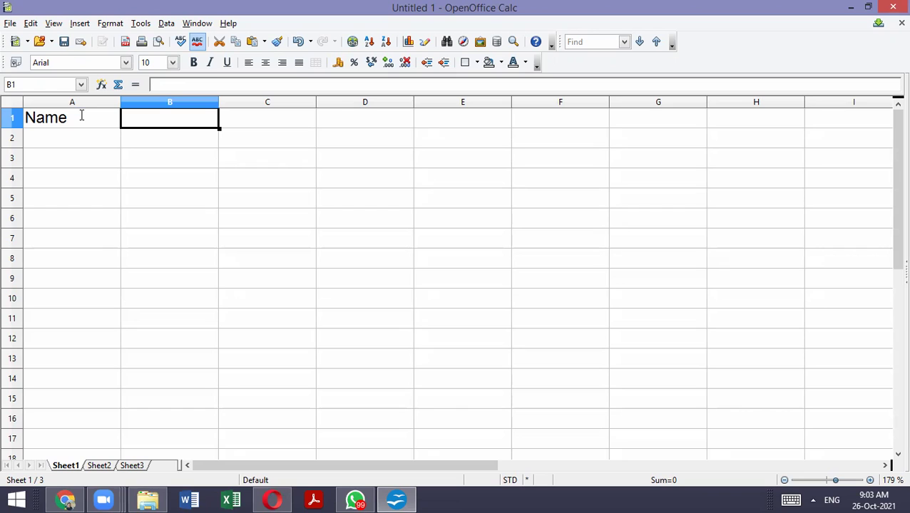
type("Rank")
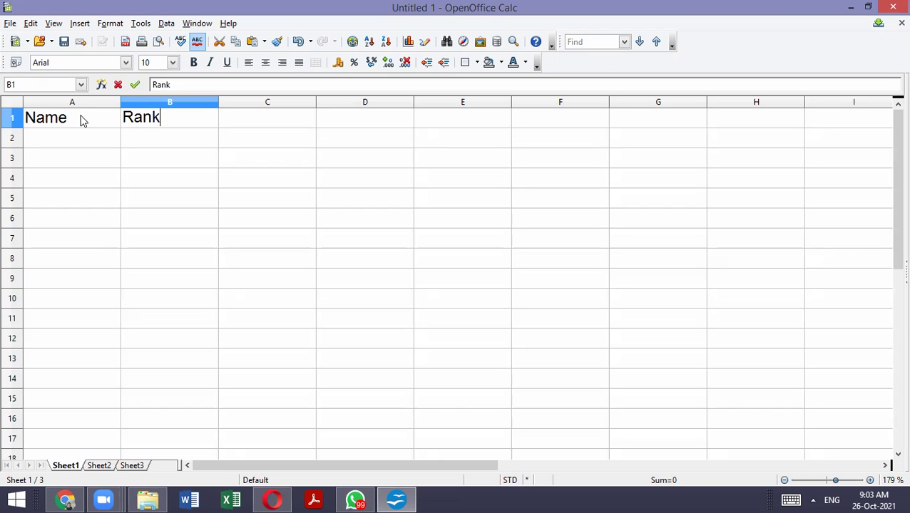
key("Return")
Fill rows 2 to 4 with three people's first names in column A and the ranks 1, 2 and 3 in column B
type("Parth")
key("Tab")
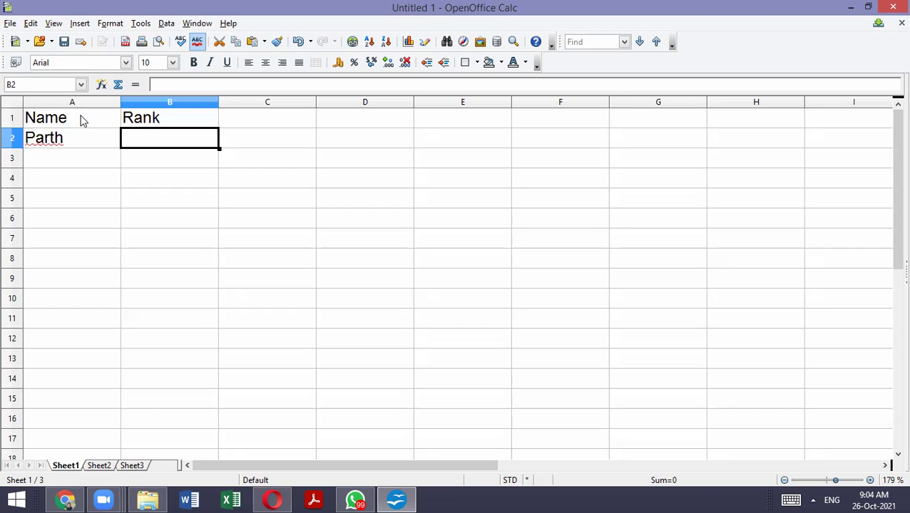
type("1")
key("Return")
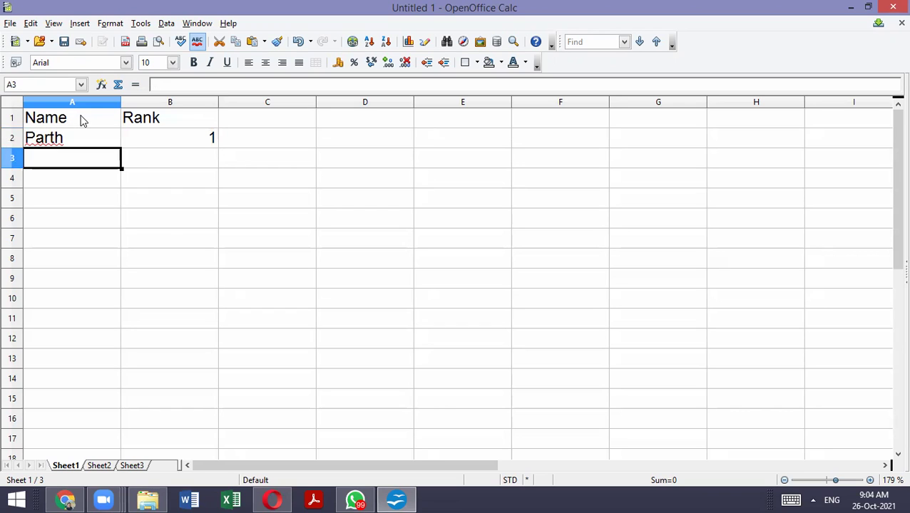
type("Manasvi")
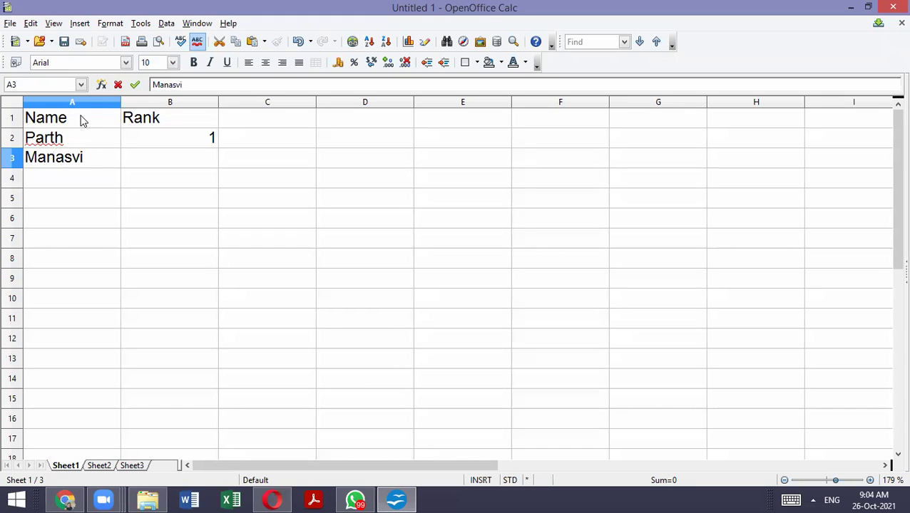
key("Tab")
type("2")
key("Return")
type("Kritika")
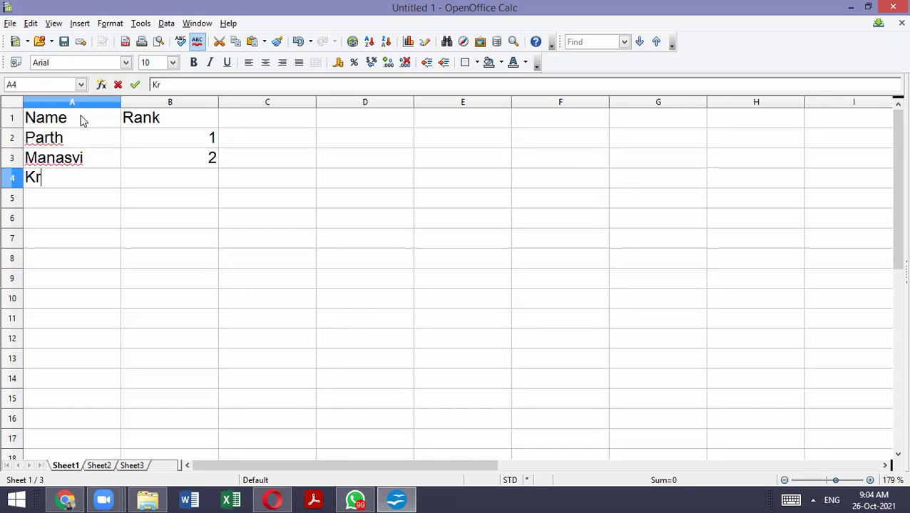
key("Tab")
type("3")
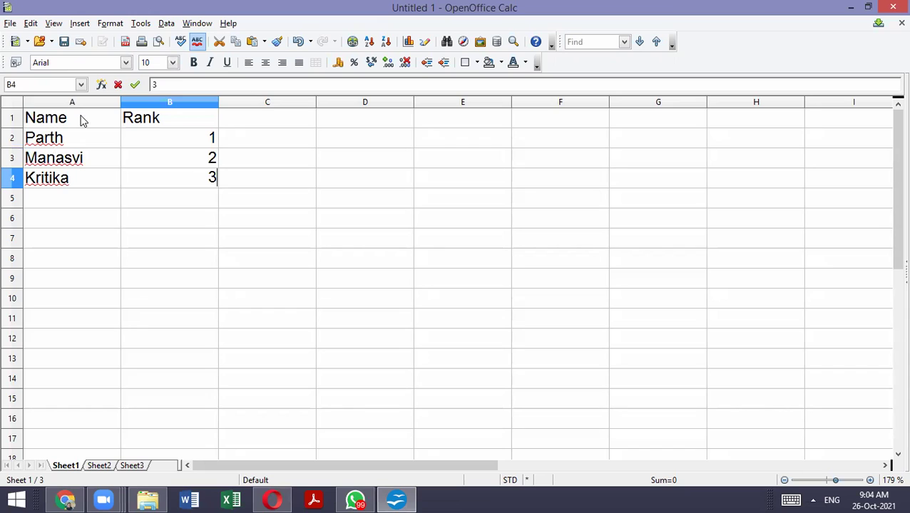
key("Return")
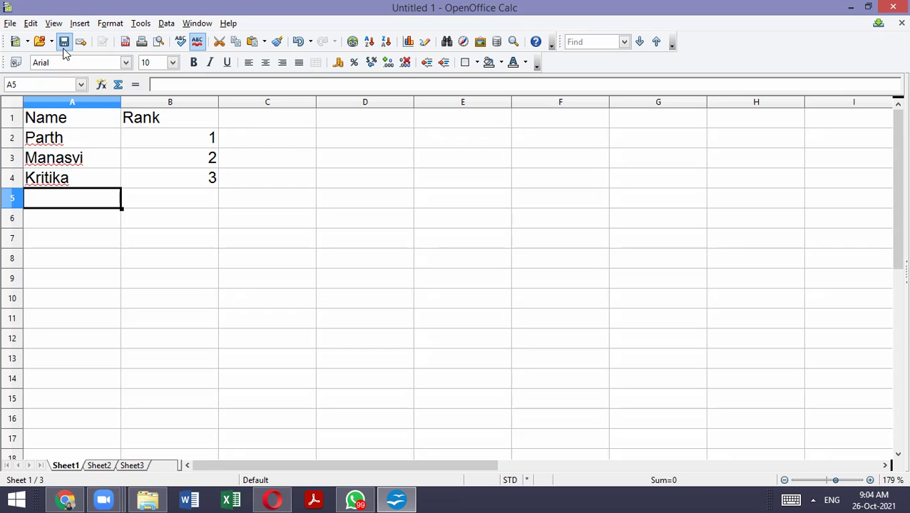
Save the spreadsheet in the Documents folder as "9b" in the ODF Spreadsheet format
left_click(11, 24)
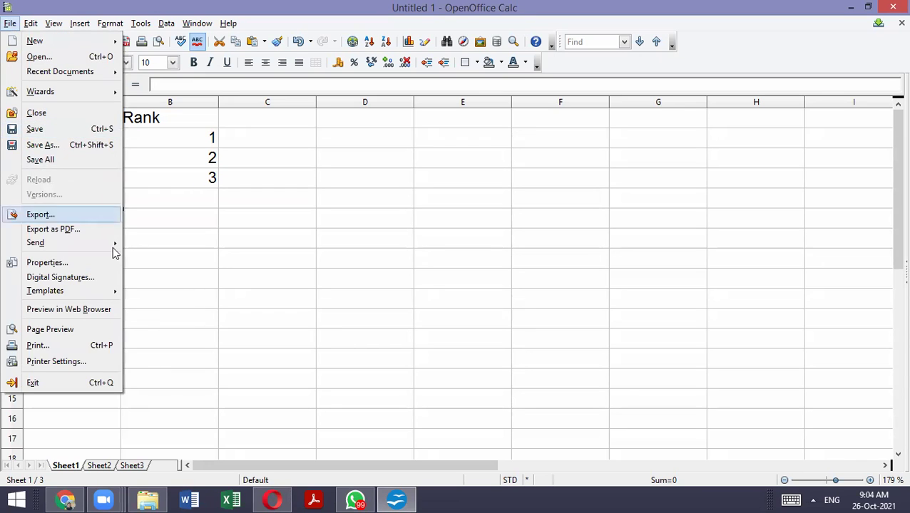
left_click(348, 211)
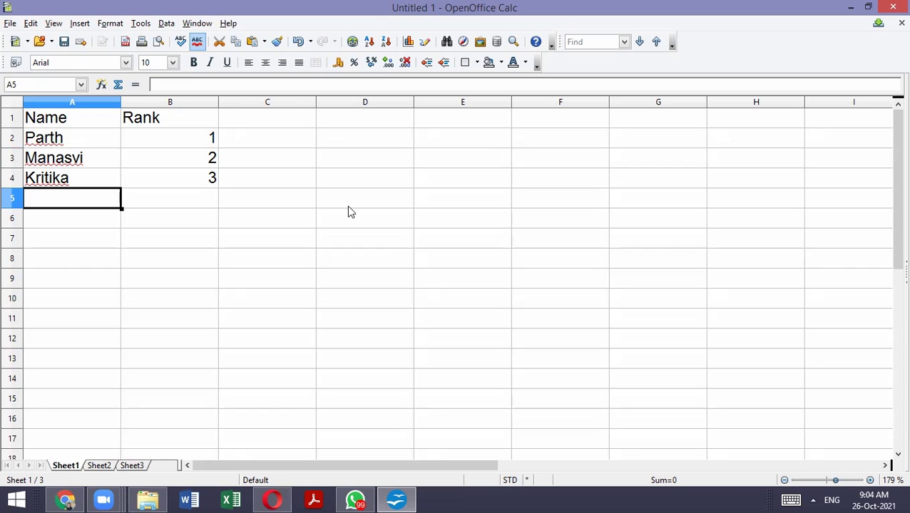
key("ctrl+s")
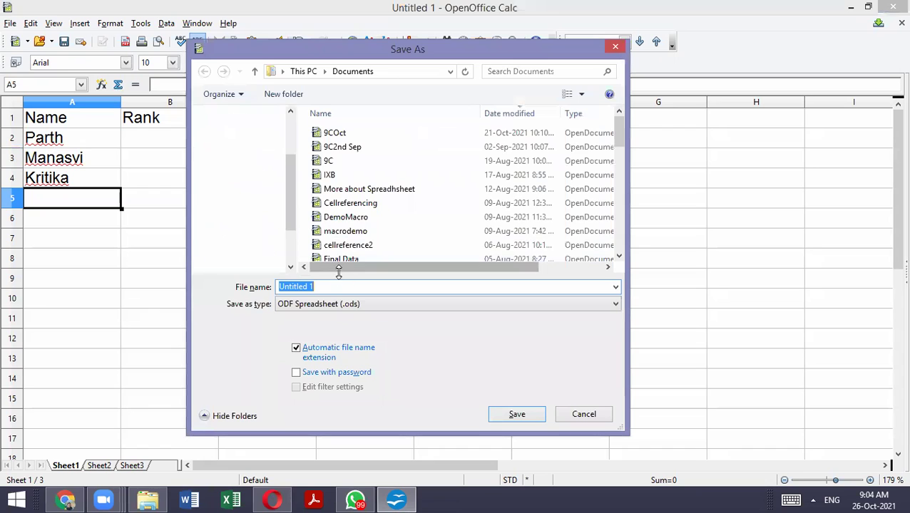
left_click_drag(376, 48, 359, 33)
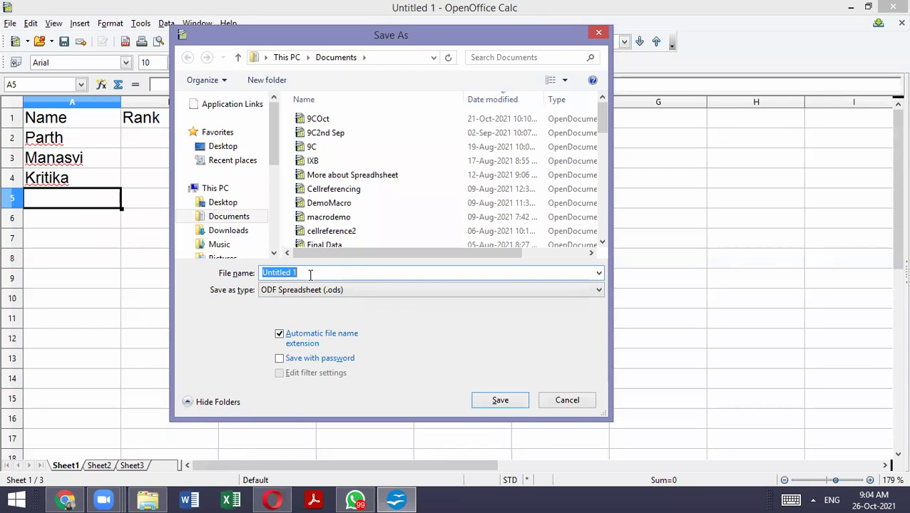
type("9b")
left_click(500, 400)
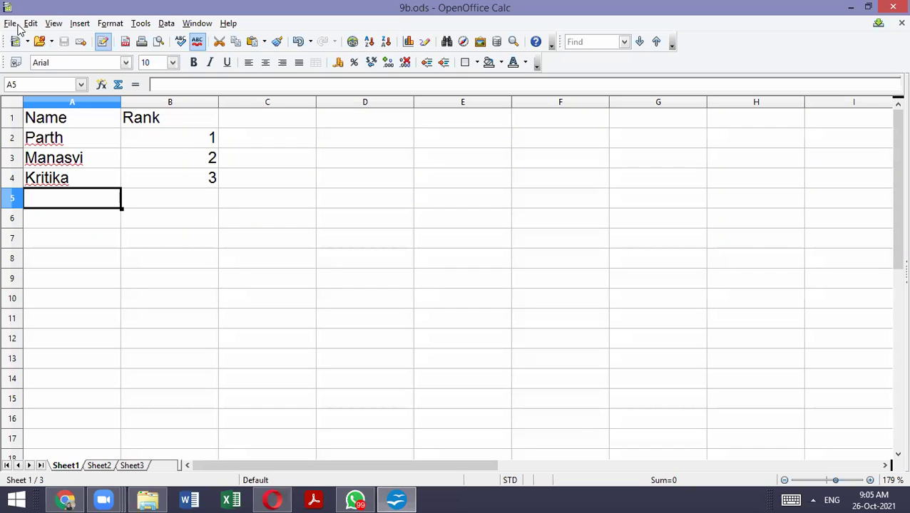
key("alt+f")
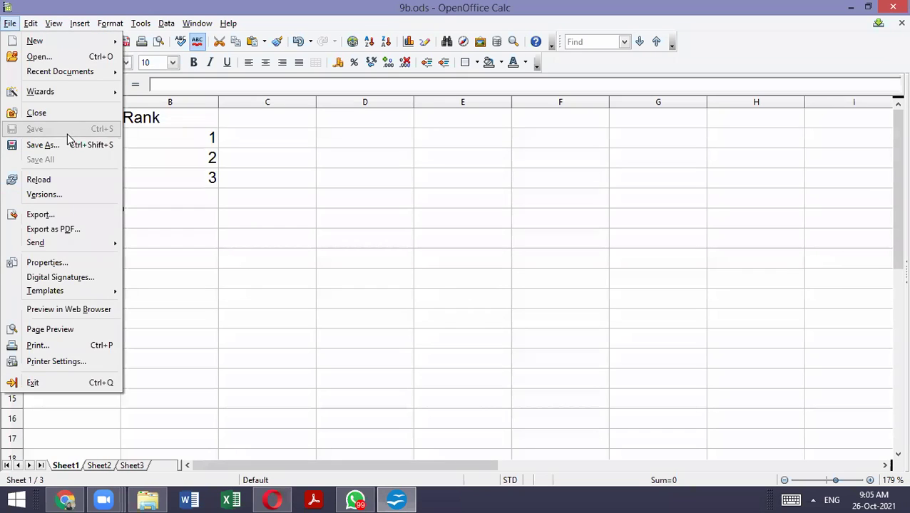
left_click(245, 9)
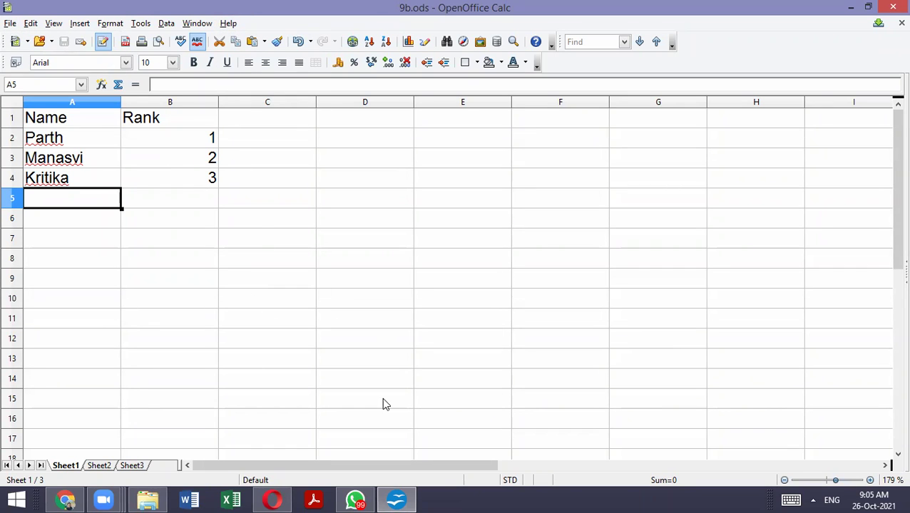
Handwrite the labels "Save" and "Save As" below each other on the empty cells beside the table
left_click_drag(291, 144, 251, 213)
mouse_move(311, 174)
left_mouse_down()
mouse_move(314, 194)
mouse_move(332, 177)
mouse_move(348, 183)
left_mouse_up()
left_click_drag(284, 258, 256, 313)
left_click_drag(302, 274, 305, 288)
mouse_move(311, 265)
left_mouse_down()
mouse_move(340, 264)
mouse_move(388, 239)
mouse_move(396, 268)
left_mouse_up()
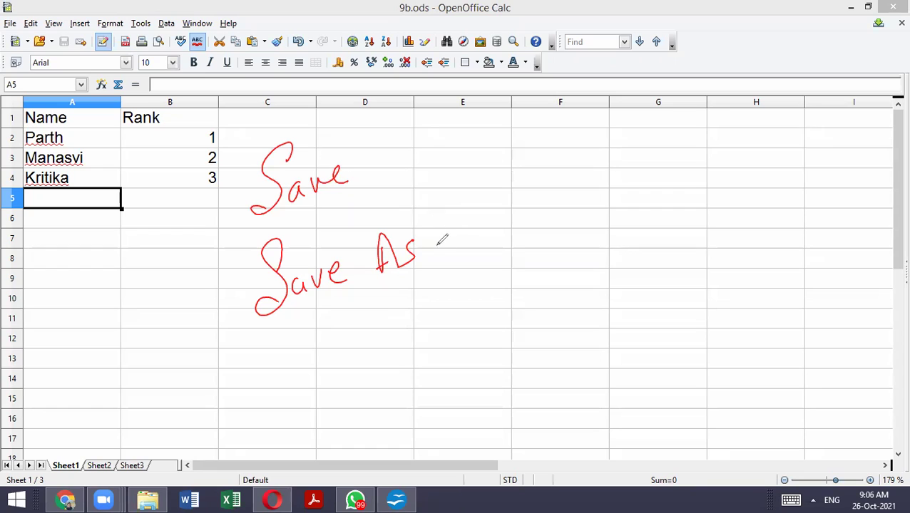
Draw an arrow after "Save As" and handwrite "allows us to save a copy of the same doc. with new name."
mouse_move(438, 241)
left_mouse_down()
mouse_move(428, 248)
mouse_move(443, 229)
mouse_move(447, 256)
left_mouse_up()
mouse_move(477, 221)
left_mouse_down()
mouse_move(485, 241)
mouse_move(516, 209)
mouse_move(548, 198)
left_mouse_up()
mouse_move(342, 326)
left_mouse_down()
mouse_move(372, 325)
mouse_move(372, 335)
left_mouse_up()
mouse_move(396, 299)
left_mouse_down()
mouse_move(406, 309)
mouse_move(419, 300)
left_mouse_up()
left_click_drag(425, 300, 428, 305)
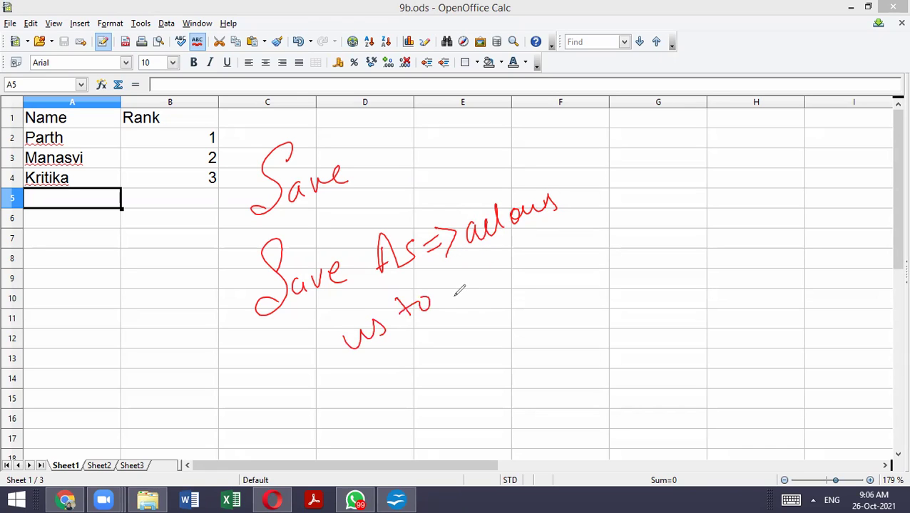
left_click_drag(465, 276, 456, 304)
mouse_move(486, 278)
left_mouse_down()
mouse_move(478, 288)
mouse_move(534, 258)
mouse_move(566, 264)
left_mouse_up()
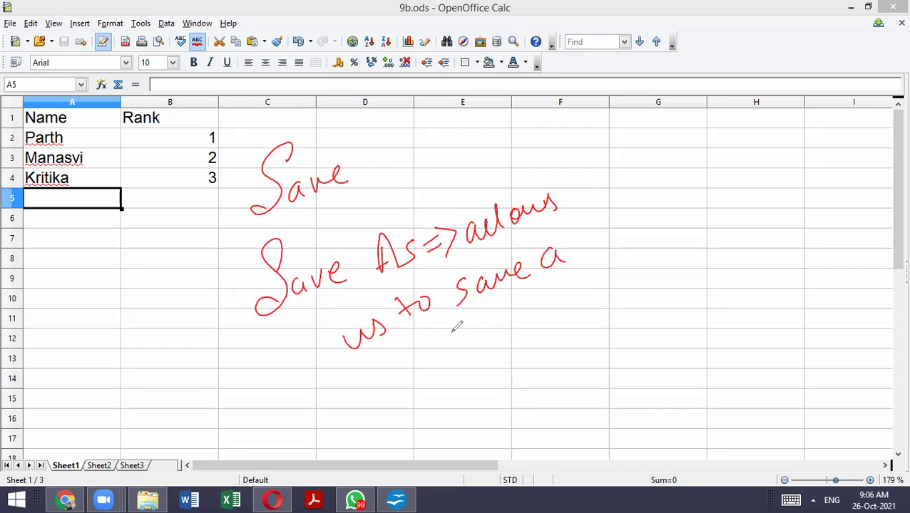
left_click_drag(393, 362, 390, 383)
mouse_move(408, 364)
left_mouse_down()
mouse_move(408, 382)
mouse_move(490, 321)
mouse_move(527, 322)
mouse_move(569, 295)
mouse_move(583, 300)
left_mouse_up()
mouse_move(499, 379)
left_mouse_down()
mouse_move(490, 389)
mouse_move(517, 368)
mouse_move(532, 376)
mouse_move(600, 329)
mouse_move(618, 329)
left_mouse_up()
left_click(611, 334)
mouse_move(563, 378)
left_mouse_down()
mouse_move(571, 389)
mouse_move(603, 377)
mouse_move(617, 360)
mouse_move(601, 358)
left_mouse_up()
mouse_move(645, 385)
left_mouse_down()
mouse_move(678, 367)
mouse_move(783, 383)
mouse_move(815, 370)
mouse_move(820, 385)
left_mouse_up()
left_click(838, 383)
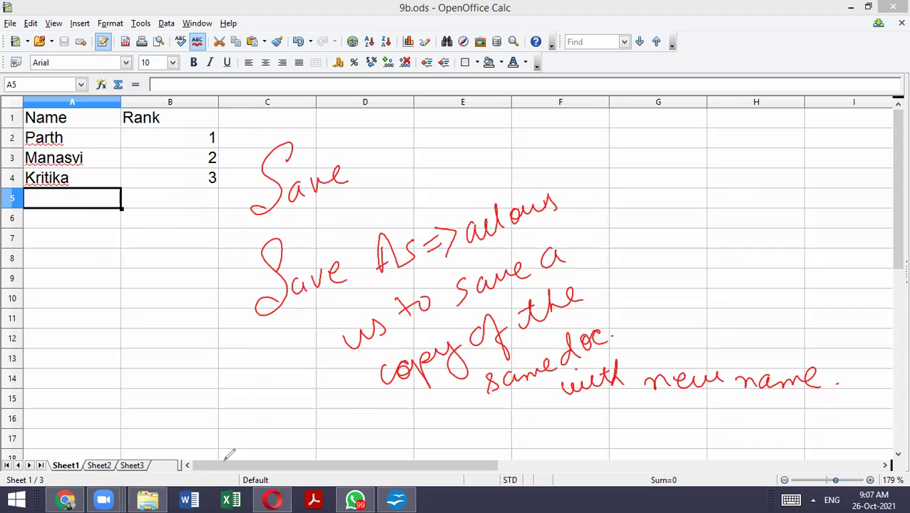
Save a copy of the spreadsheet in the Documents folder under the new name "9bnew"
left_click(10, 23)
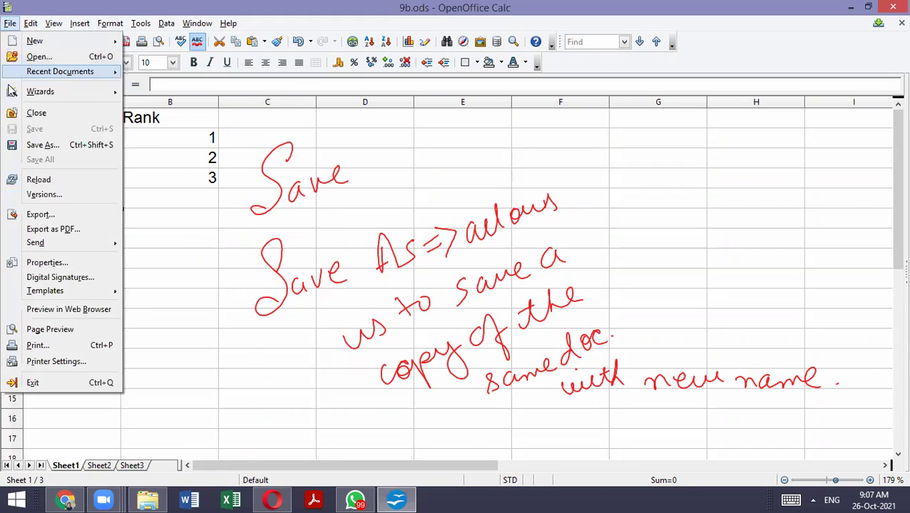
left_click(14, 144)
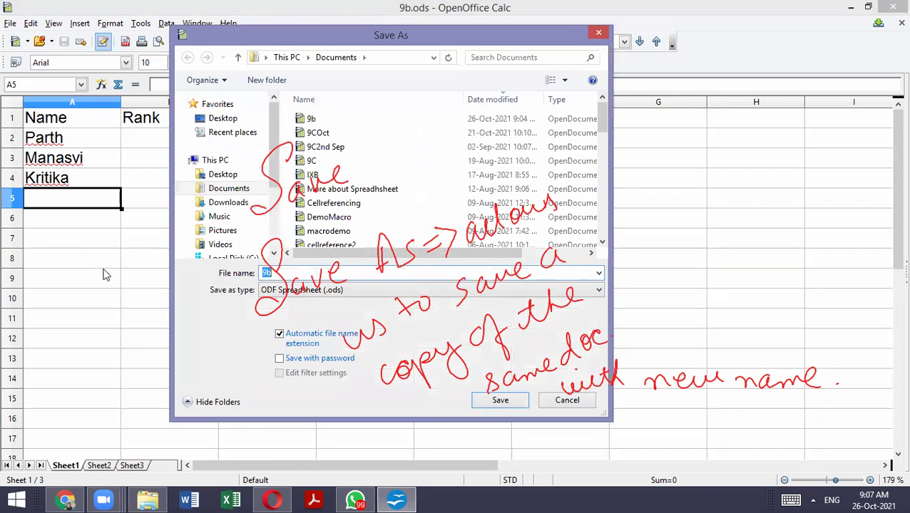
left_click_drag(292, 39, 123, 18)
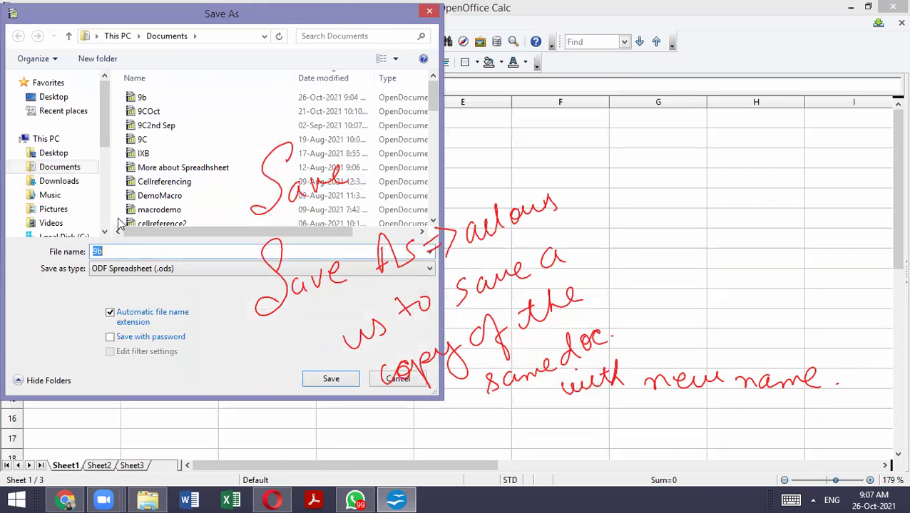
left_click(114, 253)
type("new")
key("Return")
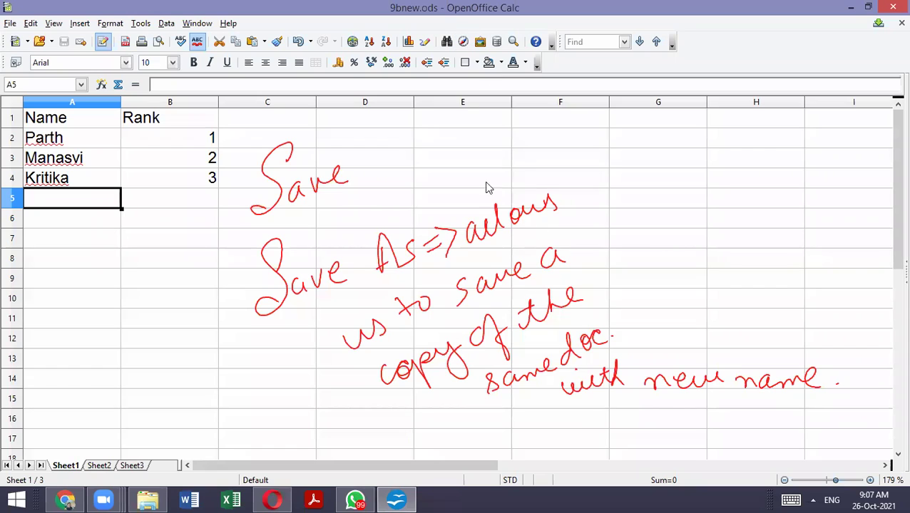
Clear the handwritten notes about saving and close the "9bnew" spreadsheet
left_click(650, 405)
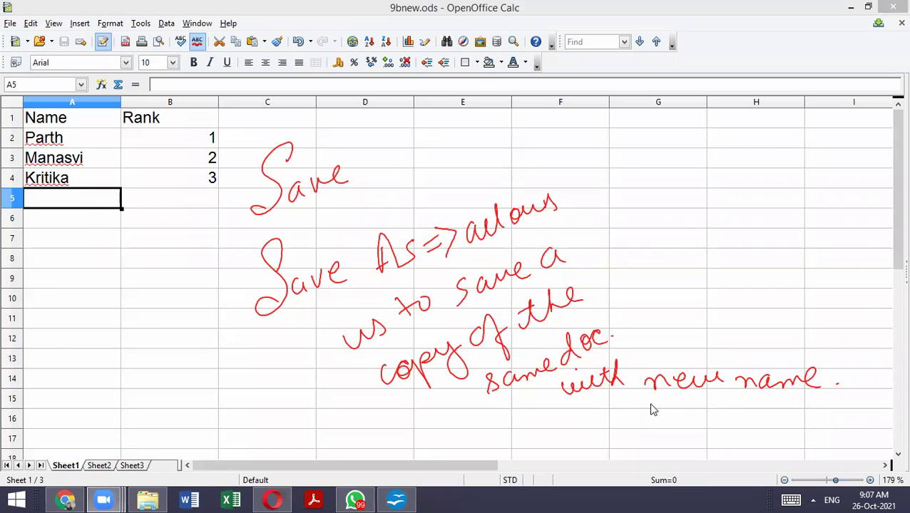
left_click(650, 405)
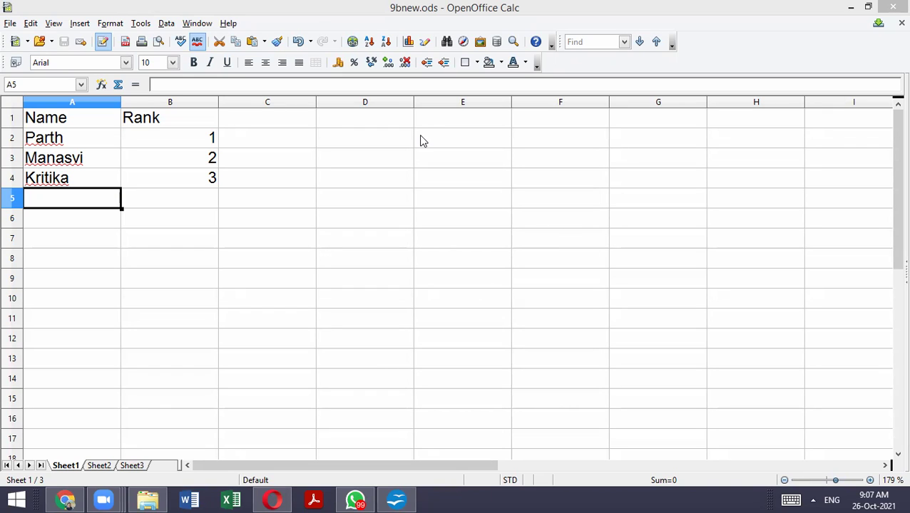
left_click(890, 25)
left_click(899, 23)
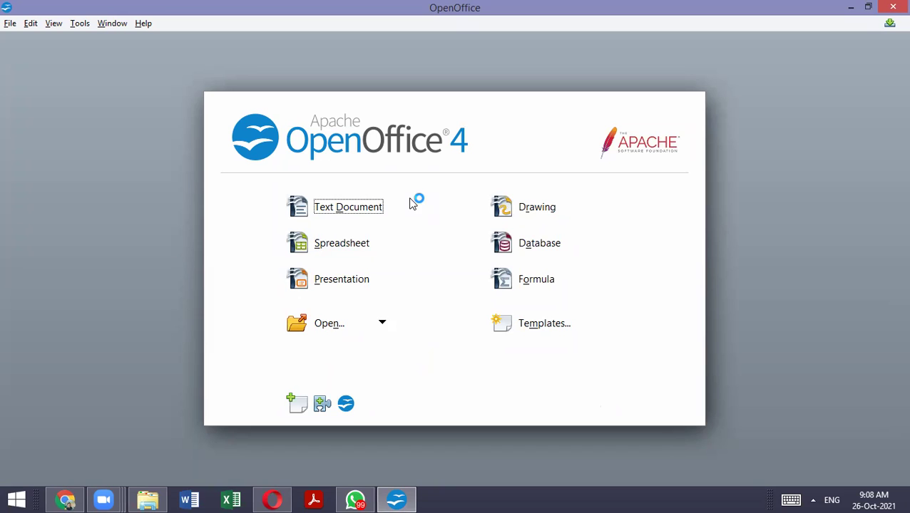
Create a blank spreadsheet and open the saved file "9b" from the Documents folder
left_click(336, 245)
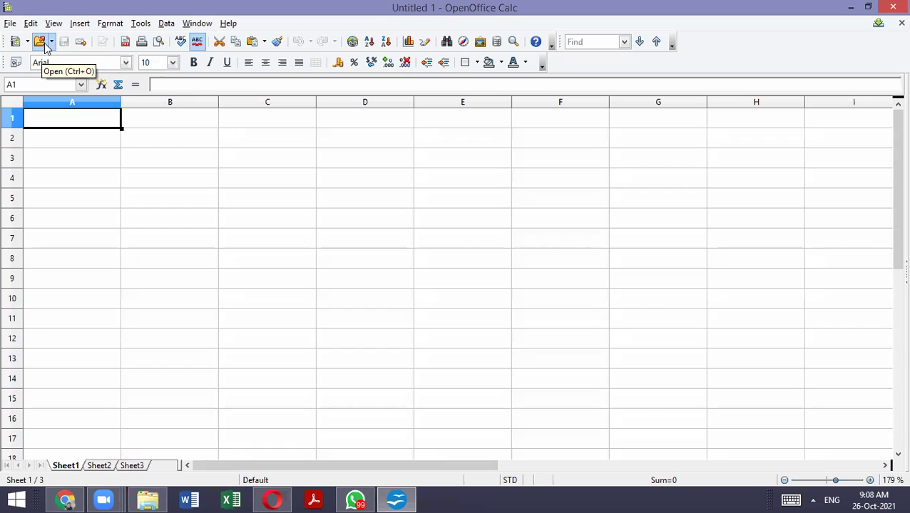
left_click(11, 24)
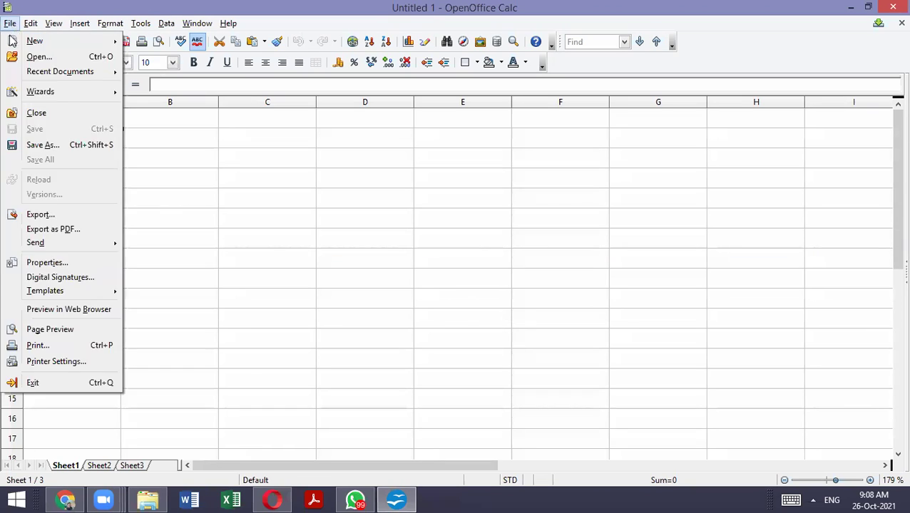
left_click(53, 56)
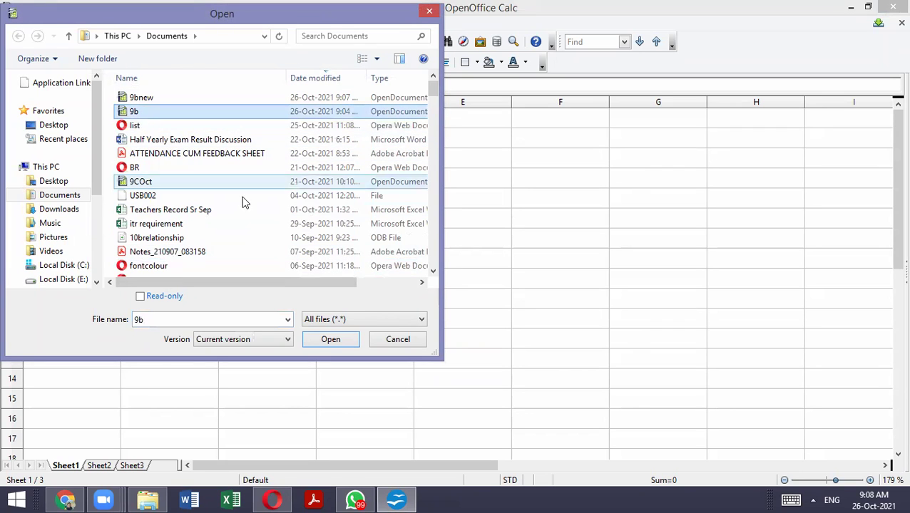
left_click(331, 340)
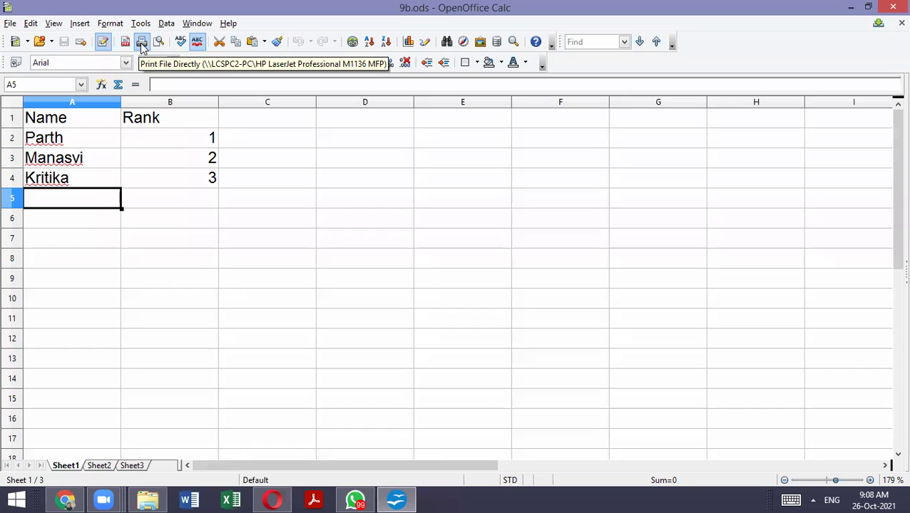
Examine the print settings and page preview for the sheet, and leave them without printing
left_click(10, 24)
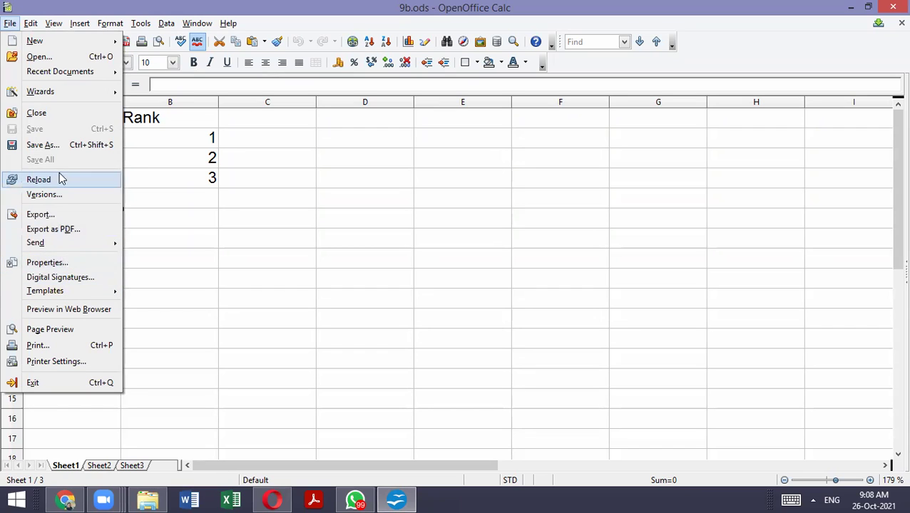
left_click(37, 345)
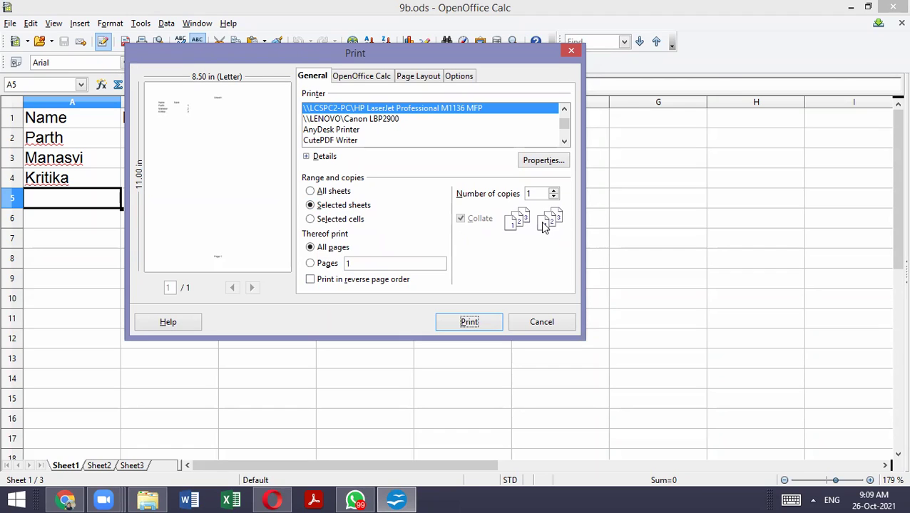
left_click_drag(493, 50, 415, 7)
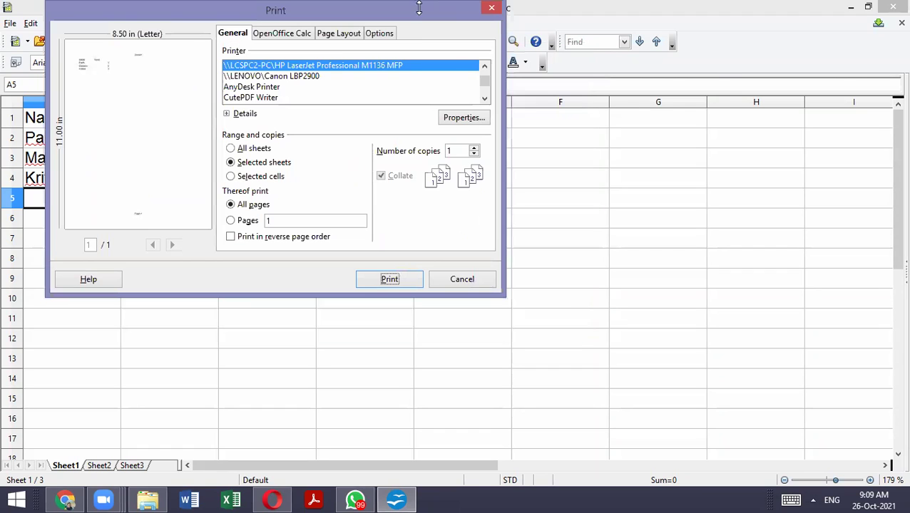
left_click(491, 9)
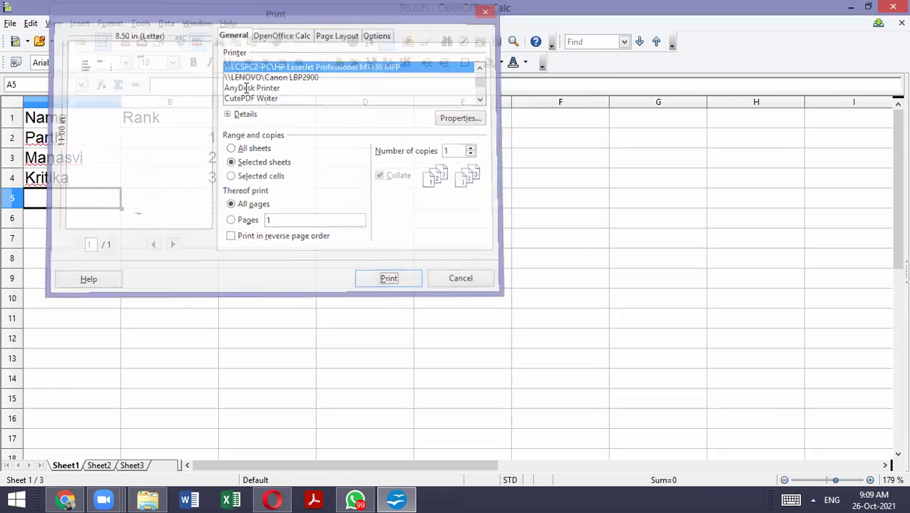
Copy the name and rank table in A1:B5 and paste it at A7 and A13
left_click_drag(64, 119, 211, 193)
key("ctrl+c")
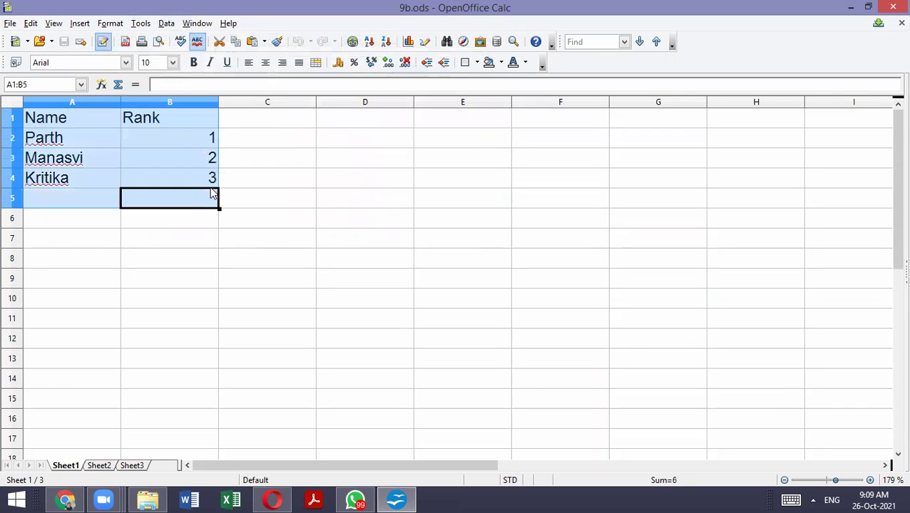
left_click(98, 241)
key("ctrl+v")
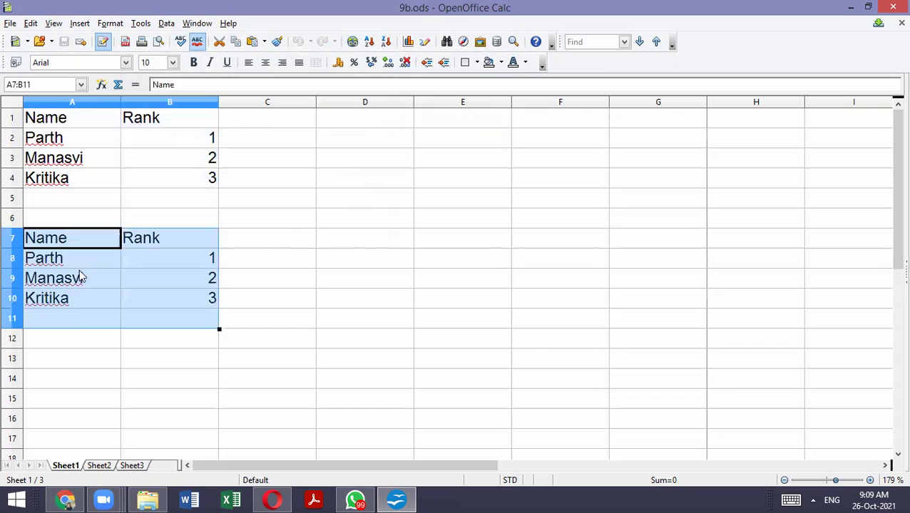
left_click(66, 364)
key("ctrl+v")
Paste the copied table three more times down column A, with the last two copies starting at A27 and A34
scroll(80, 343, "down", 3)
left_click(74, 321)
key("ctrl+v")
scroll(75, 364, "down", 3)
scroll(77, 376, "down", 2)
left_click(75, 154)
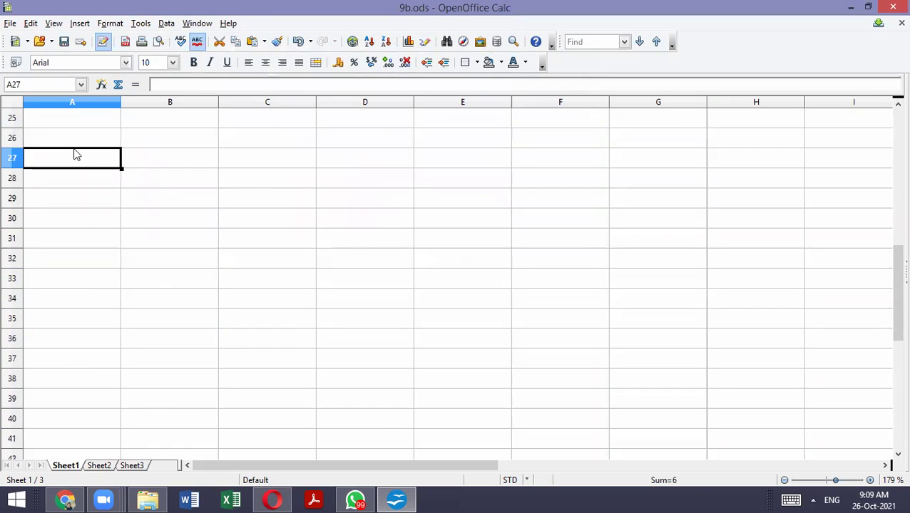
key("ctrl+v")
left_click(75, 299)
key("ctrl+v")
scroll(67, 360, "down", 2)
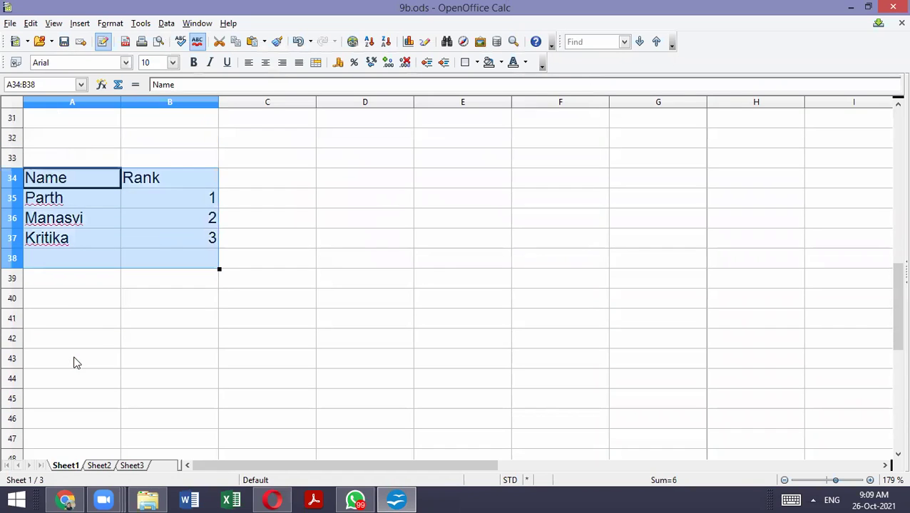
Add further copies of the table at A40, A46 and A53
left_click(66, 305)
key("ctrl+v")
left_click(60, 420)
key("ctrl+v")
scroll(87, 347, "down", 3)
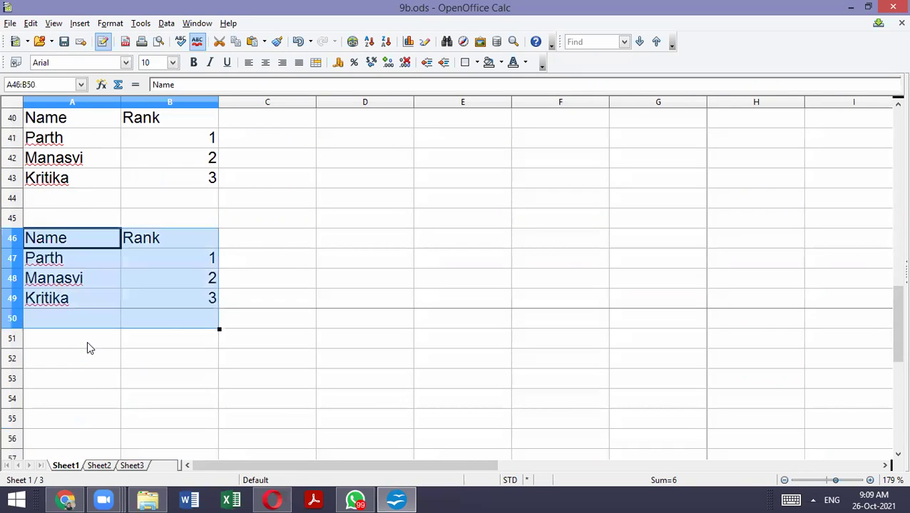
left_click(78, 371)
key("ctrl+v")
scroll(86, 350, "up", 13)
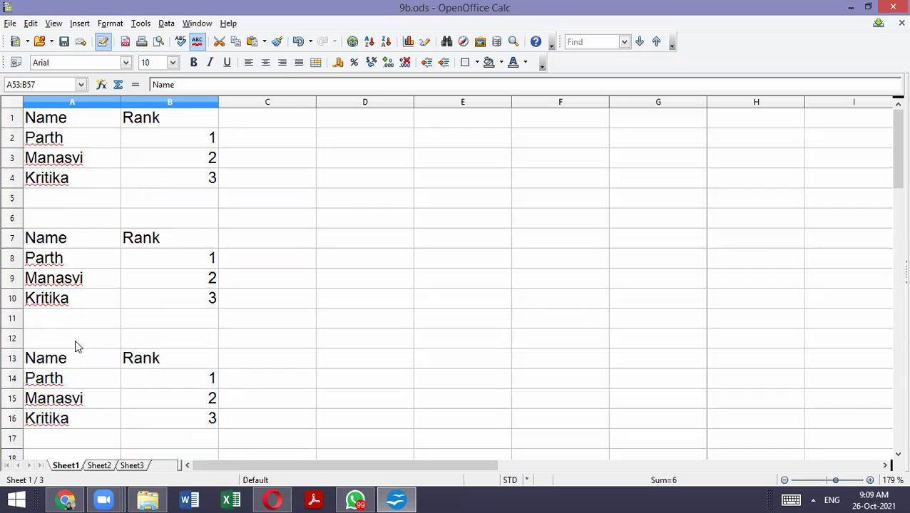
Select the empty cell D6 and open the print settings for the extended sheet
left_click(412, 216)
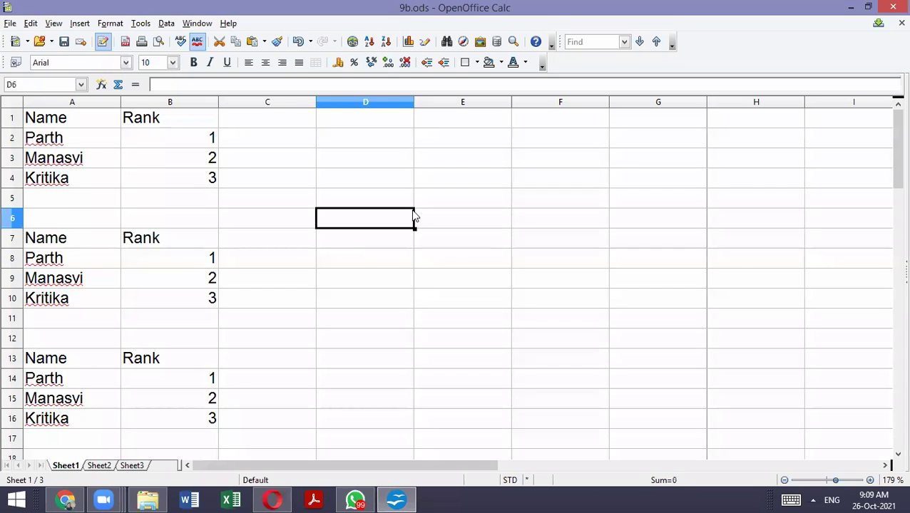
key("ctrl+p")
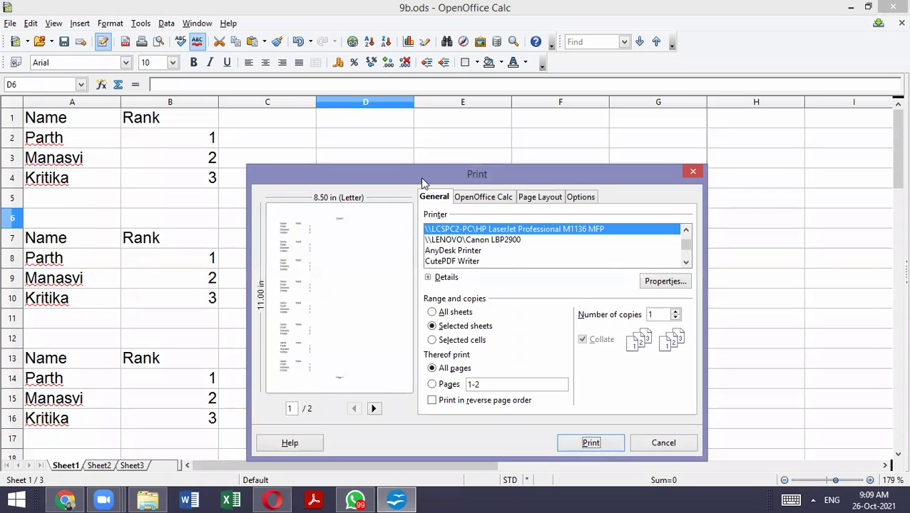
left_click_drag(420, 177, 310, 74)
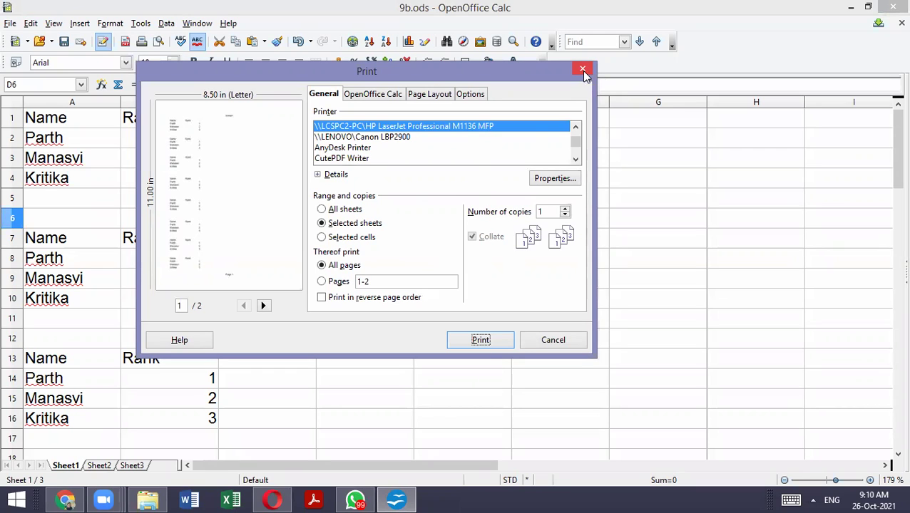
Try printing the page range 1-2 and a higher number of copies, restoring all pages and 1 copy
left_click(321, 282)
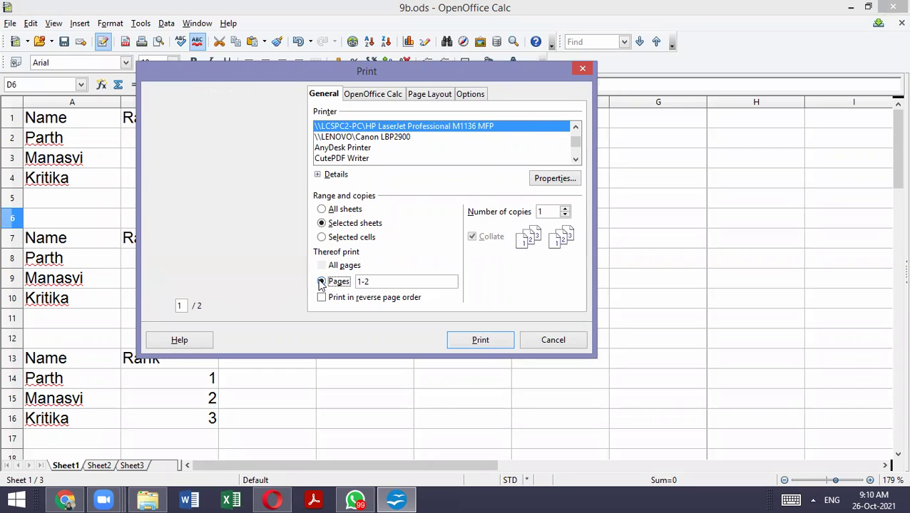
left_click(321, 265)
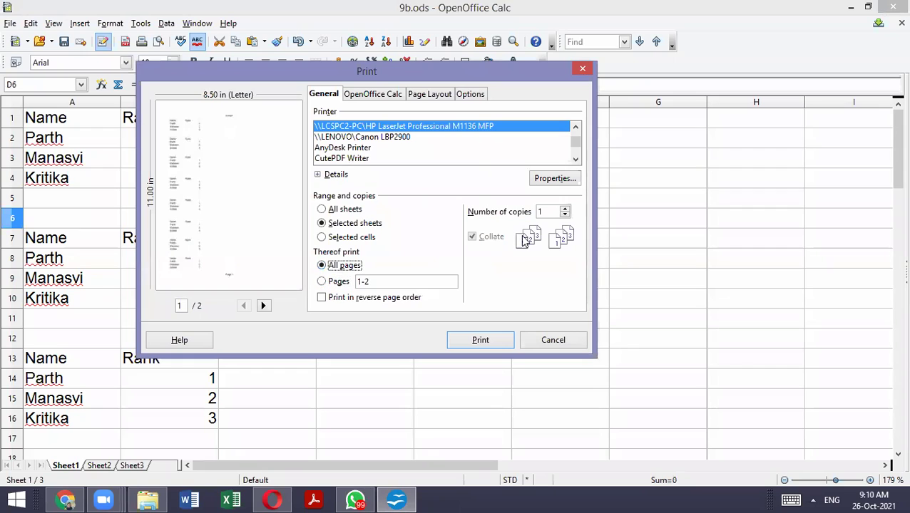
left_click(566, 211)
left_click(566, 216)
left_click_drag(514, 78, 445, 48)
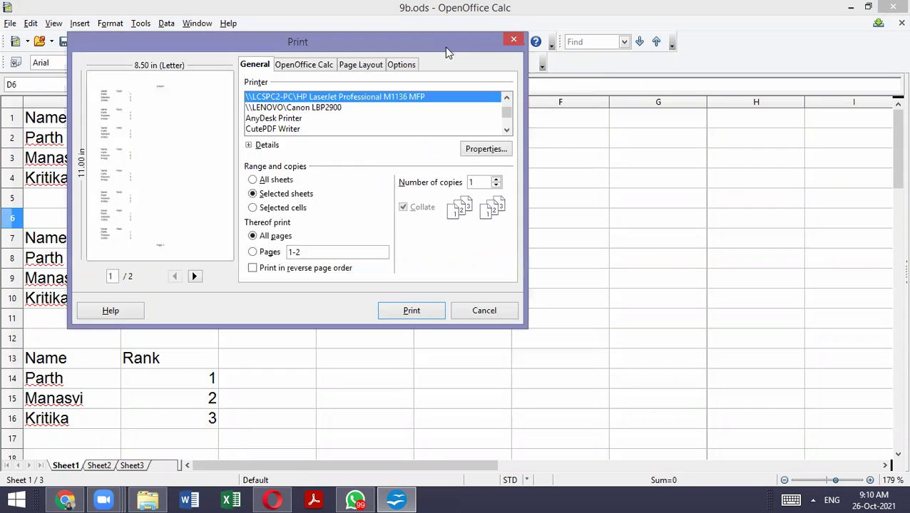
Handwrite "Worksheet → Page 1 Page 2" beneath the print dialog and circle its page range 1-2
left_click(550, 81)
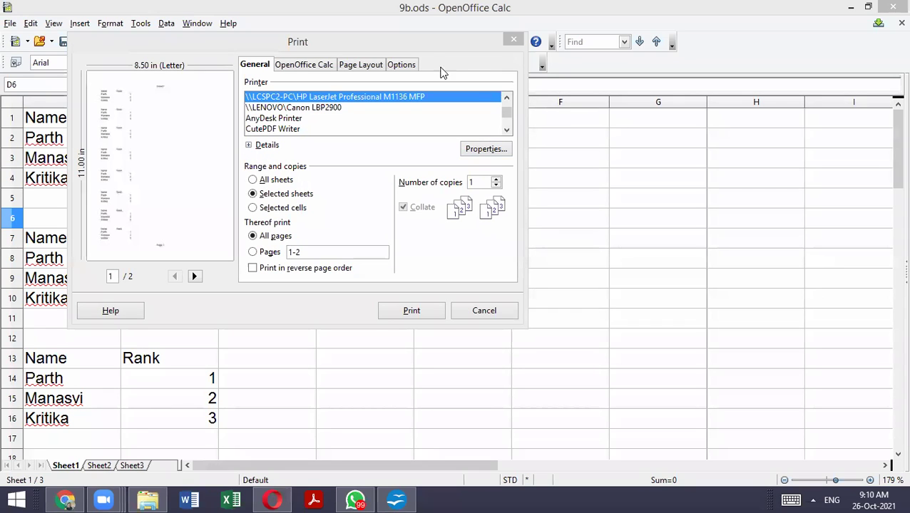
left_click_drag(424, 49, 413, 16)
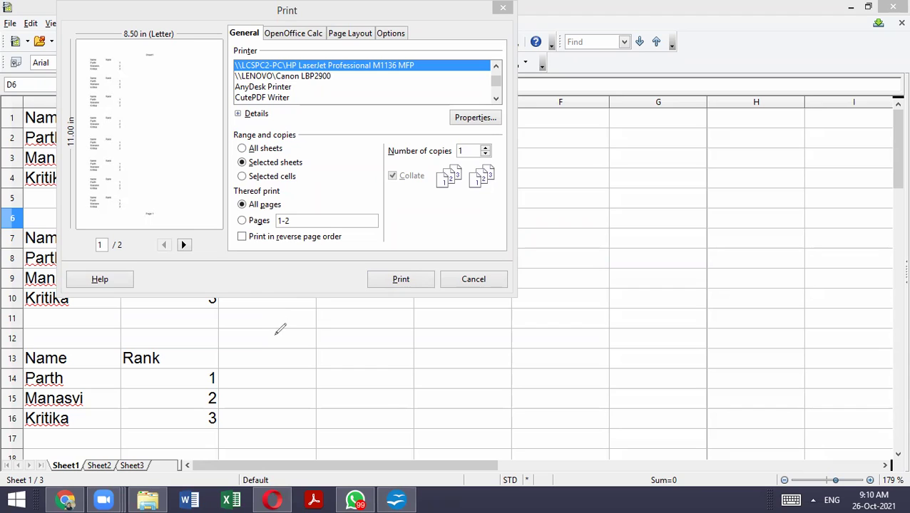
mouse_move(265, 328)
left_mouse_down()
mouse_move(275, 348)
mouse_move(290, 329)
left_mouse_up()
mouse_move(299, 330)
left_mouse_down()
mouse_move(347, 310)
mouse_move(442, 314)
mouse_move(448, 323)
left_mouse_up()
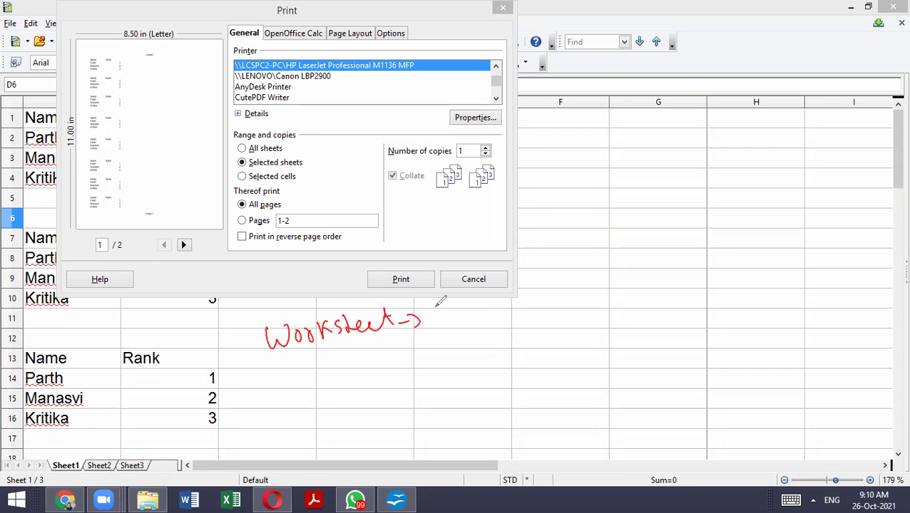
left_click_drag(271, 228, 269, 231)
mouse_move(427, 308)
left_mouse_down()
mouse_move(429, 322)
mouse_move(436, 307)
mouse_move(456, 316)
mouse_move(470, 341)
mouse_move(499, 303)
mouse_move(578, 303)
mouse_move(619, 288)
left_mouse_up()
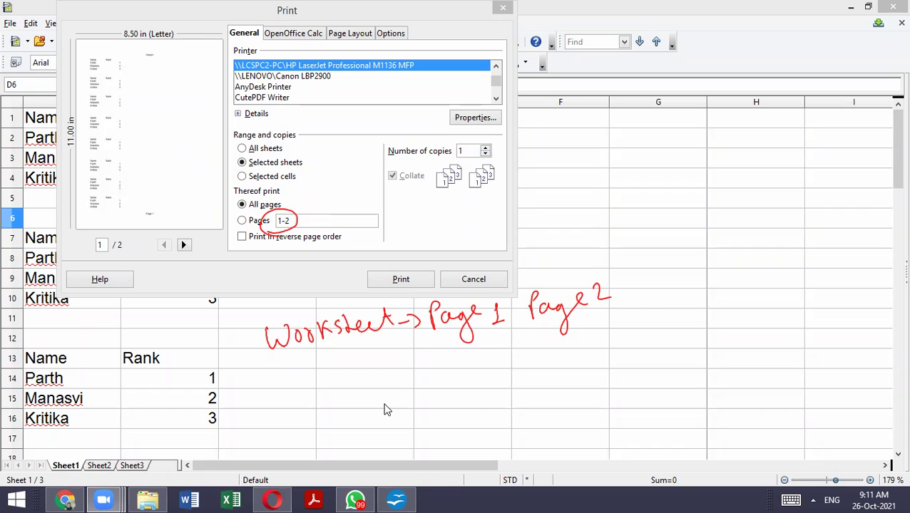
Circle the arrows beside the number of copies and draw an arrow to them labelled "Spinner"
left_click_drag(495, 136, 498, 138)
mouse_move(554, 134)
left_mouse_down()
mouse_move(501, 155)
mouse_move(515, 163)
left_mouse_up()
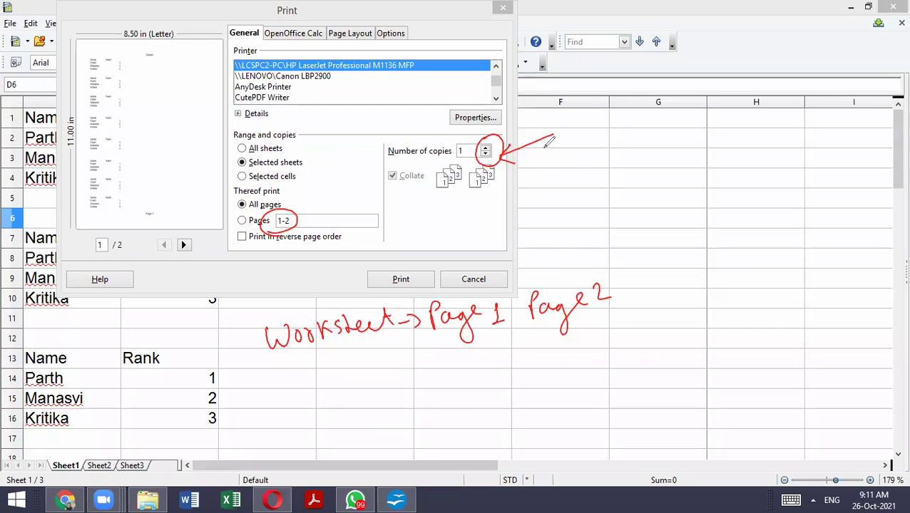
mouse_move(576, 115)
left_mouse_down()
mouse_move(564, 142)
mouse_move(650, 96)
left_mouse_up()
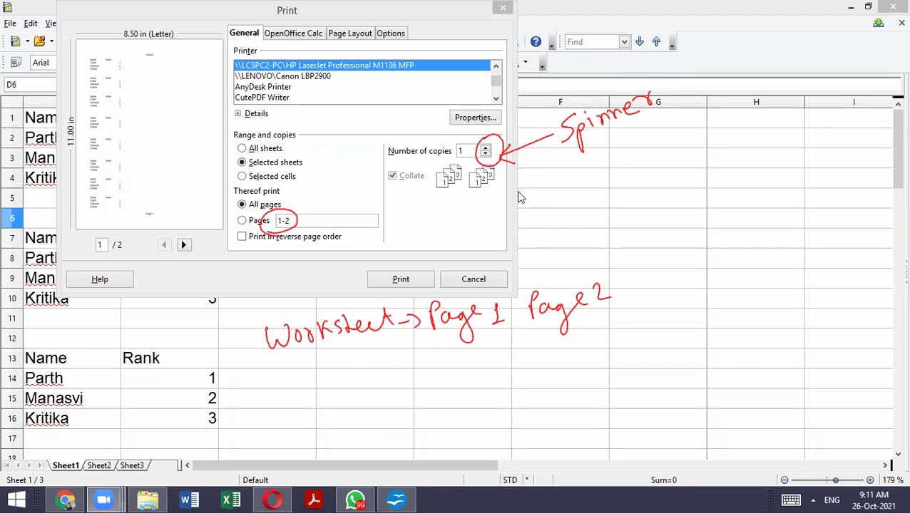
Set the number of copies to 2 and handwrite "Collate is active" followed by two sets of "Page 1" and "Page 2"
left_click(485, 149)
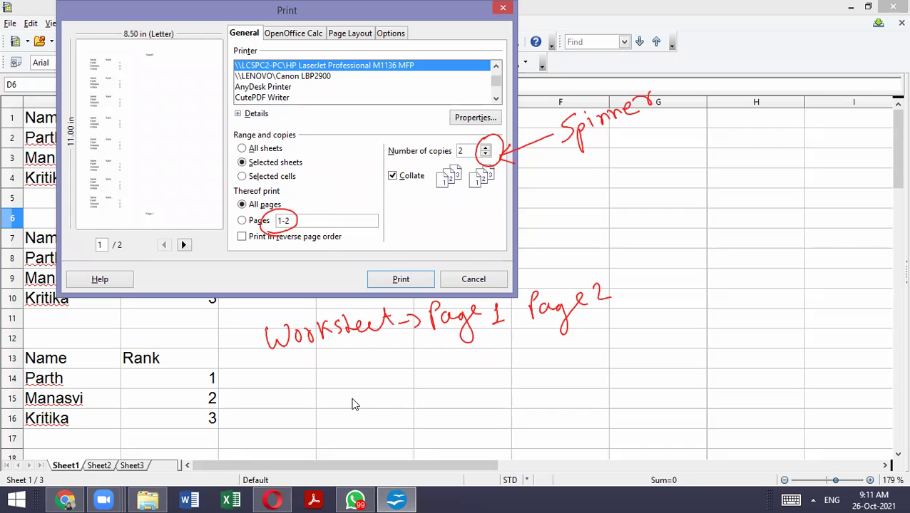
mouse_move(305, 360)
left_mouse_down()
mouse_move(393, 357)
mouse_move(404, 345)
mouse_move(529, 357)
mouse_move(553, 344)
mouse_move(555, 360)
left_mouse_up()
left_click_drag(508, 383, 566, 379)
mouse_move(589, 330)
left_mouse_down()
mouse_move(588, 355)
mouse_move(610, 344)
mouse_move(612, 367)
mouse_move(621, 332)
mouse_move(625, 350)
mouse_move(599, 385)
mouse_move(635, 373)
mouse_move(649, 381)
left_mouse_up()
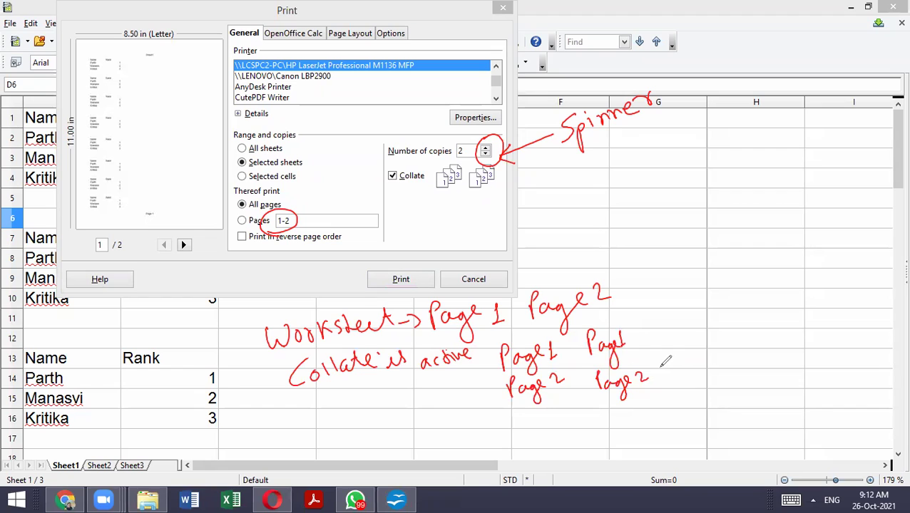
Turn off collation for the 2 copies and clear all handwritten annotations from the screen
left_click(392, 176)
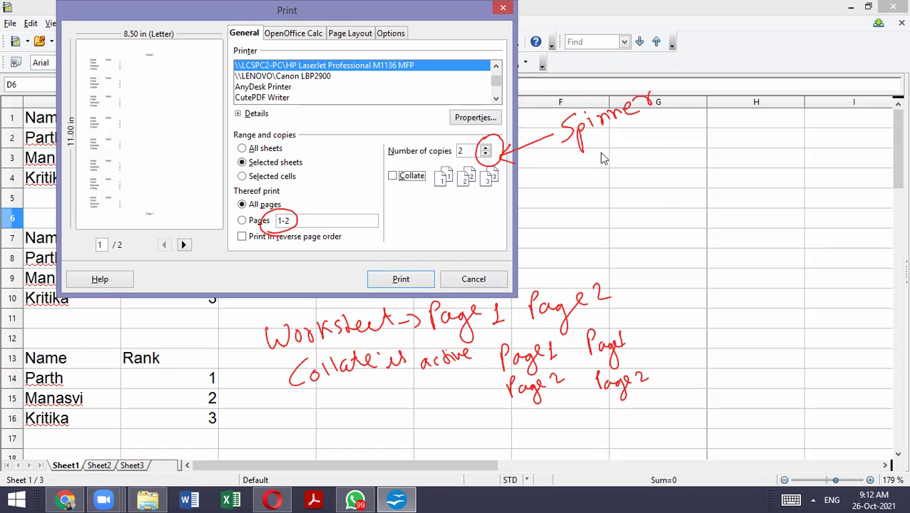
left_click(602, 381)
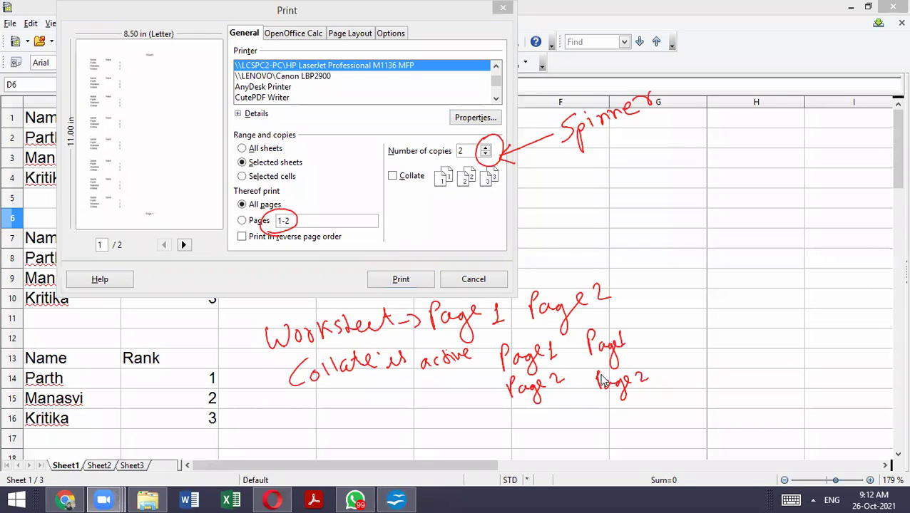
left_click(383, 7)
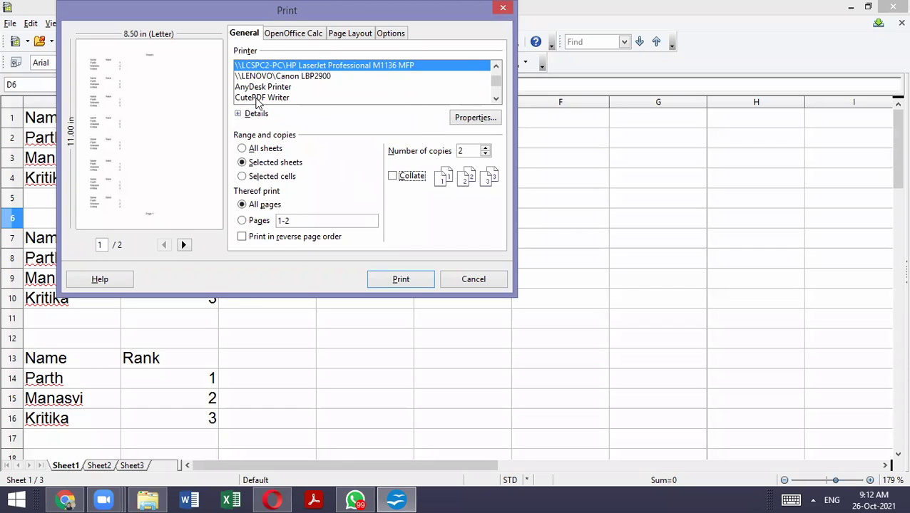
Move the print dialog lower, choose CutePDF Writer as the printer, and close the dialog without printing
left_click_drag(271, 10, 267, 37)
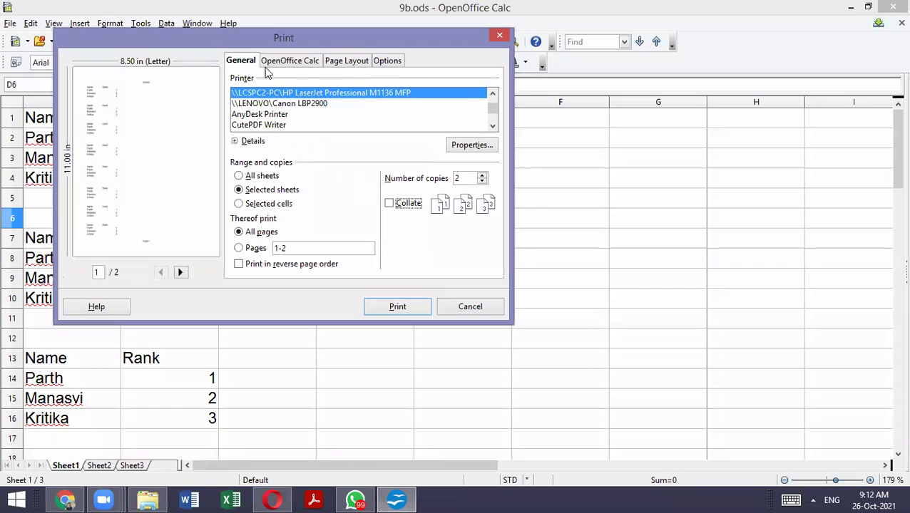
left_click(258, 125)
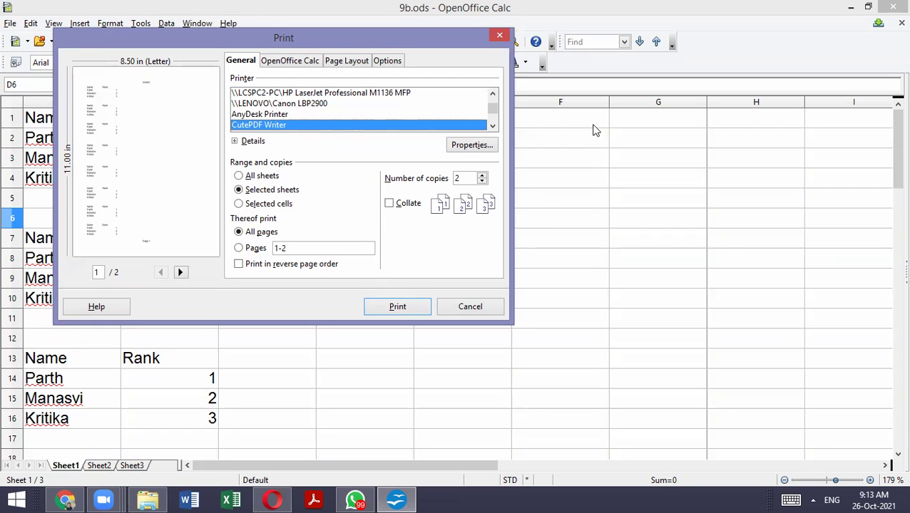
left_click(502, 37)
View the PDF export options for the spreadsheet, close them without exporting, and select cell C7
left_click(10, 23)
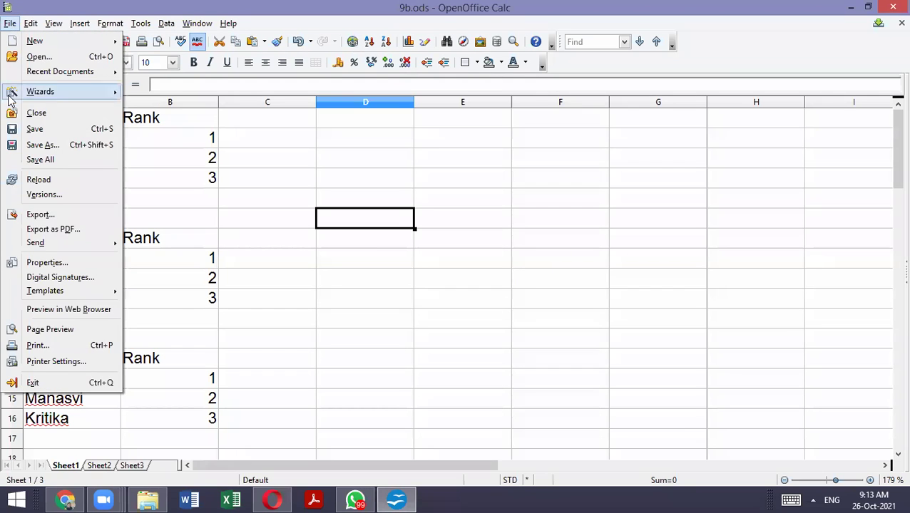
left_click(84, 232)
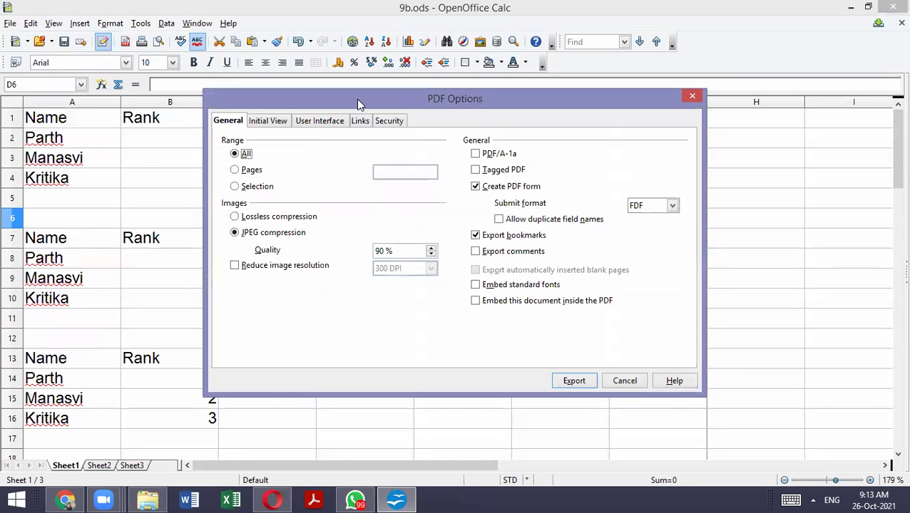
left_click_drag(356, 99, 244, 53)
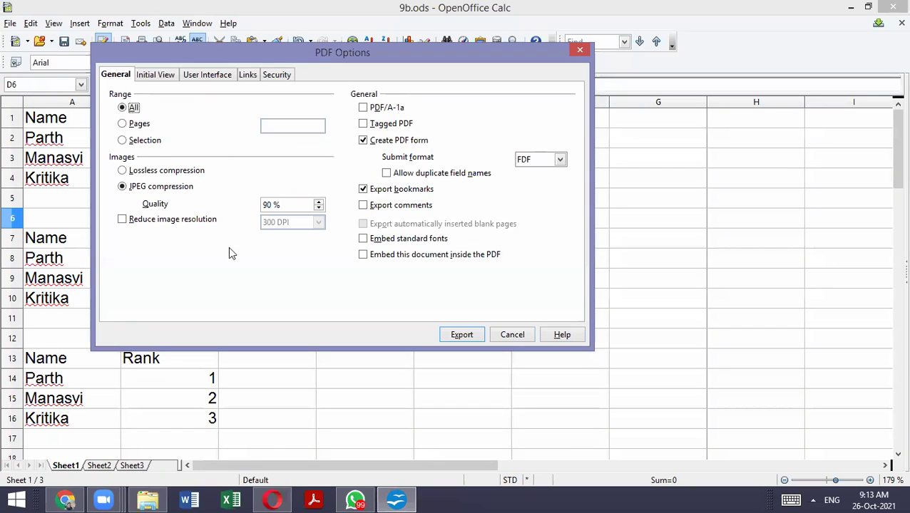
left_click(581, 51)
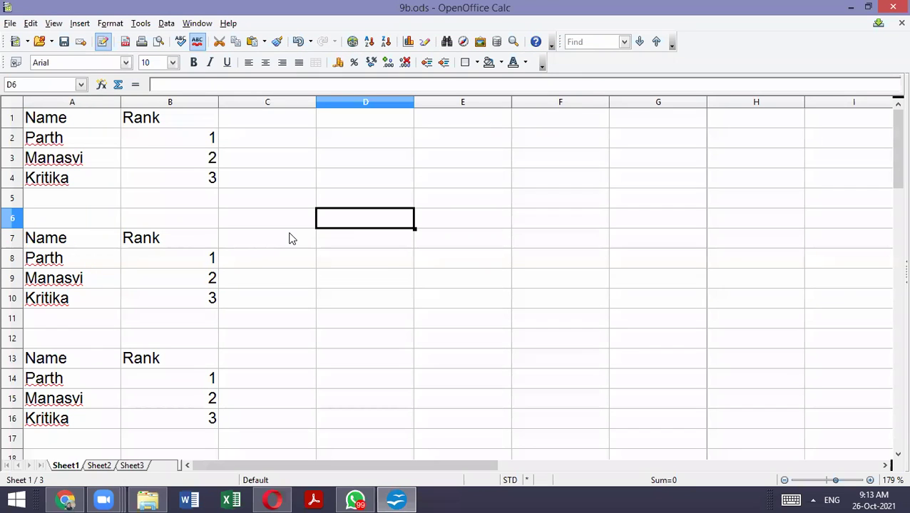
left_click(289, 239)
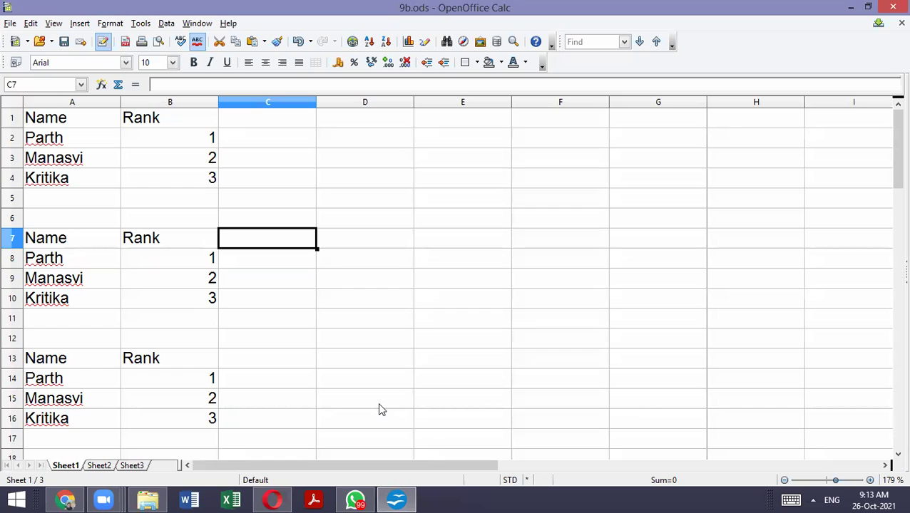
Handwrite an underlined "H.W." heading over the sheet beside the data, with "Page" and "Lab Assignment" beneath it
mouse_move(288, 166)
left_mouse_down()
mouse_move(313, 186)
mouse_move(320, 159)
mouse_move(352, 148)
mouse_move(283, 223)
left_mouse_up()
left_click(316, 172)
left_click(371, 154)
mouse_move(320, 246)
left_mouse_down()
mouse_move(329, 281)
mouse_move(319, 228)
mouse_move(375, 236)
mouse_move(408, 212)
left_mouse_up()
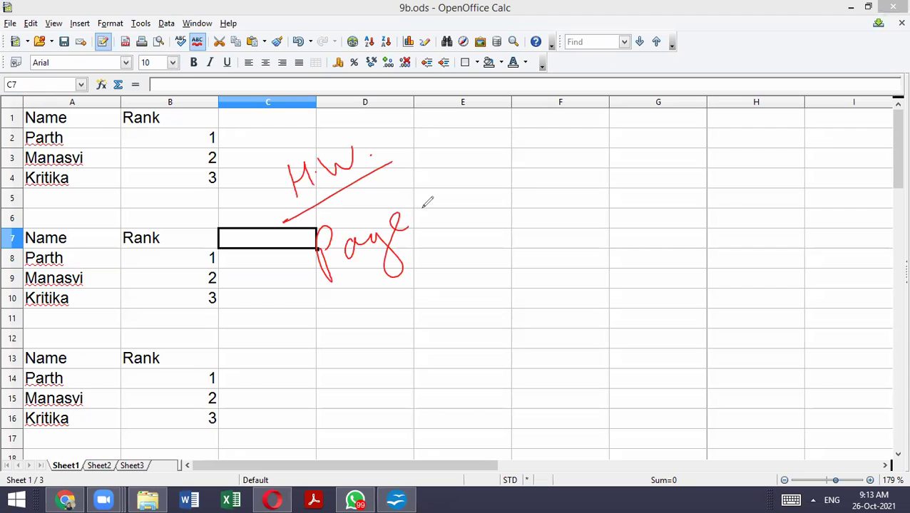
left_click_drag(348, 288, 363, 325)
mouse_move(378, 303)
left_mouse_down()
mouse_move(425, 261)
mouse_move(439, 282)
mouse_move(478, 250)
mouse_move(536, 228)
mouse_move(576, 227)
mouse_move(588, 188)
left_mouse_up()
left_click_drag(579, 204, 603, 194)
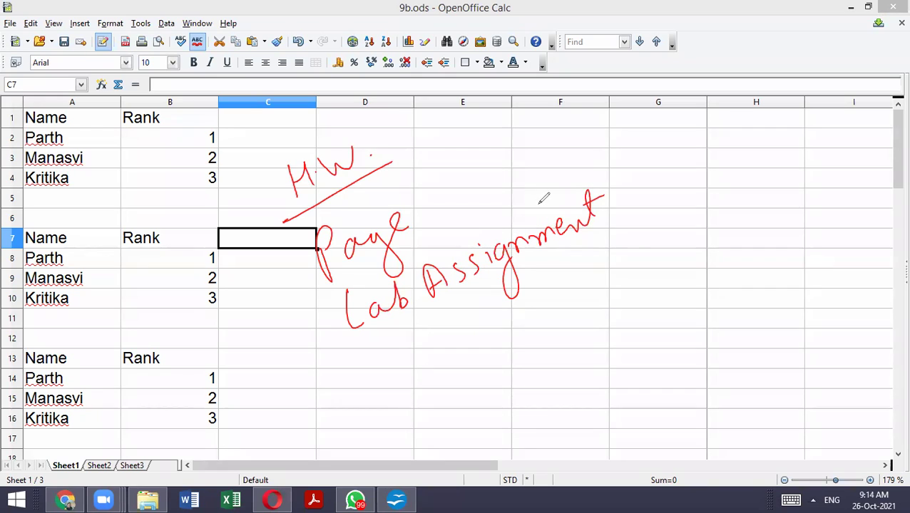
Extend the handwritten word "Page" with "No. - 210"
mouse_move(416, 217)
left_mouse_down()
mouse_move(433, 194)
mouse_move(517, 187)
left_mouse_up()
left_click(467, 202)
left_click_drag(533, 151, 528, 175)
mouse_move(549, 148)
left_mouse_down()
mouse_move(545, 162)
mouse_move(557, 143)
left_mouse_up()
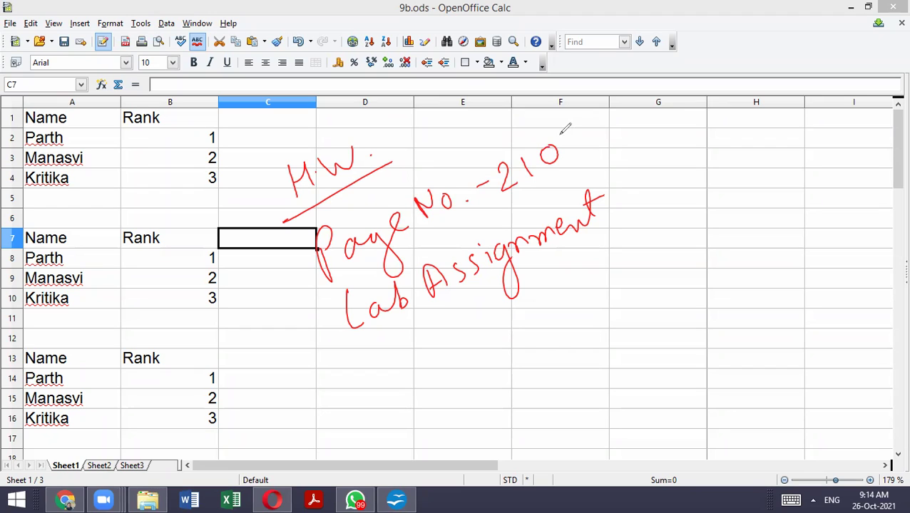
Handwrite "Practical Copy" below "Lab Assignment" and the underlined date "29/10" beneath it
mouse_move(316, 365)
left_mouse_down()
mouse_move(326, 388)
mouse_move(341, 357)
mouse_move(389, 328)
mouse_move(445, 336)
mouse_move(501, 313)
mouse_move(489, 298)
mouse_move(531, 303)
mouse_move(565, 330)
left_mouse_up()
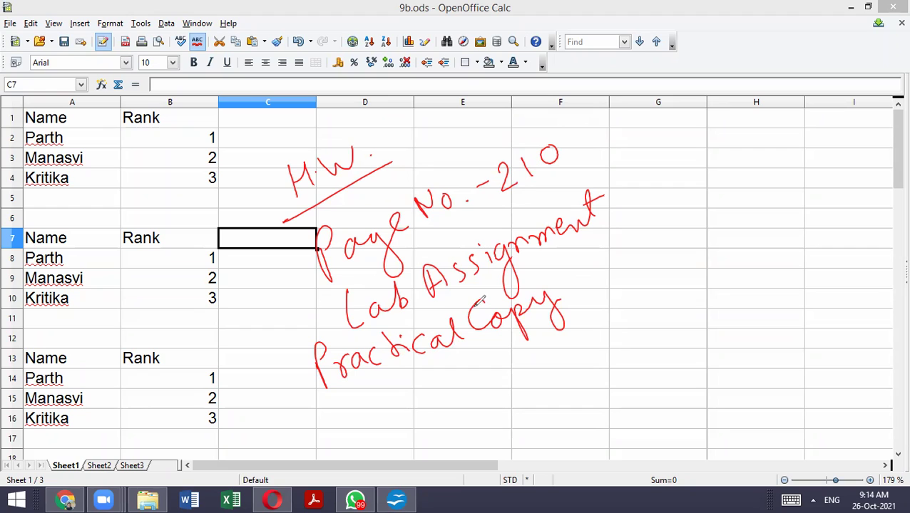
left_click_drag(464, 373, 490, 398)
mouse_move(504, 355)
left_mouse_down()
mouse_move(490, 365)
mouse_move(507, 387)
left_mouse_up()
left_click_drag(527, 341, 516, 389)
mouse_move(537, 342)
left_mouse_down()
mouse_move(534, 384)
mouse_move(555, 338)
left_mouse_up()
left_click_drag(516, 392, 583, 362)
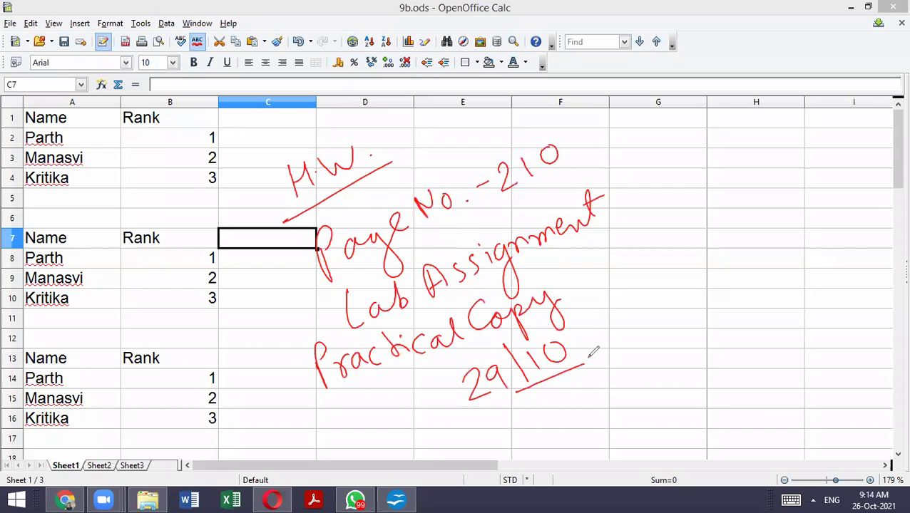